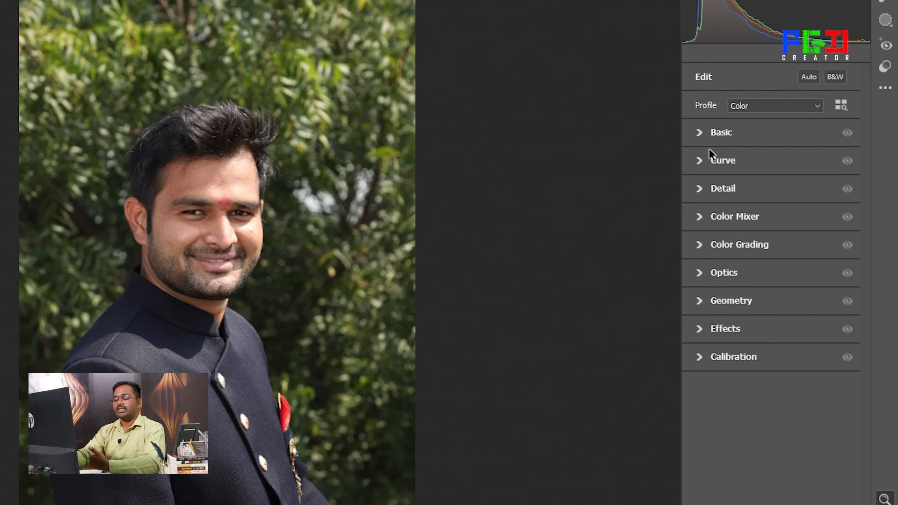
Raise the portrait's exposure to +0.30 and its contrast to +35 in the basic adjustments
{"action": "left_click", "coordinate": [702, 136]}
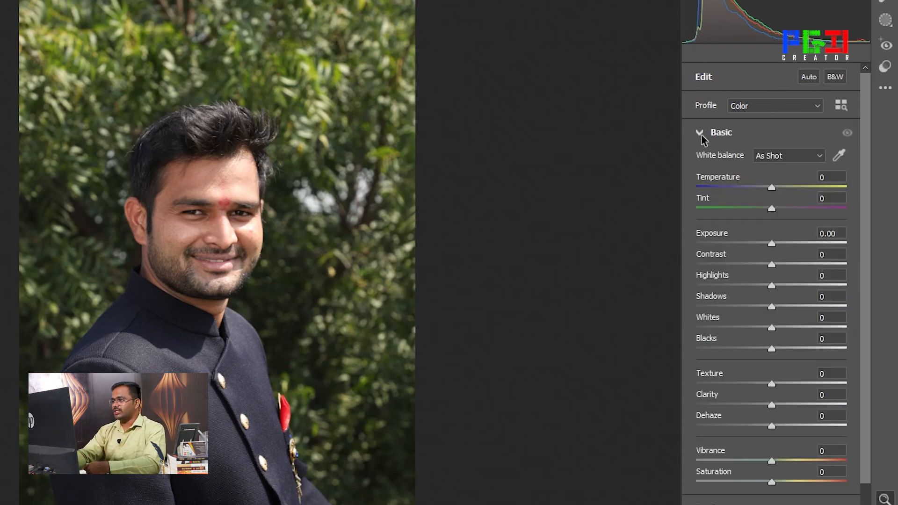
{"action": "left_click_drag", "start_coordinate": [867, 250], "coordinate": [868, 285]}
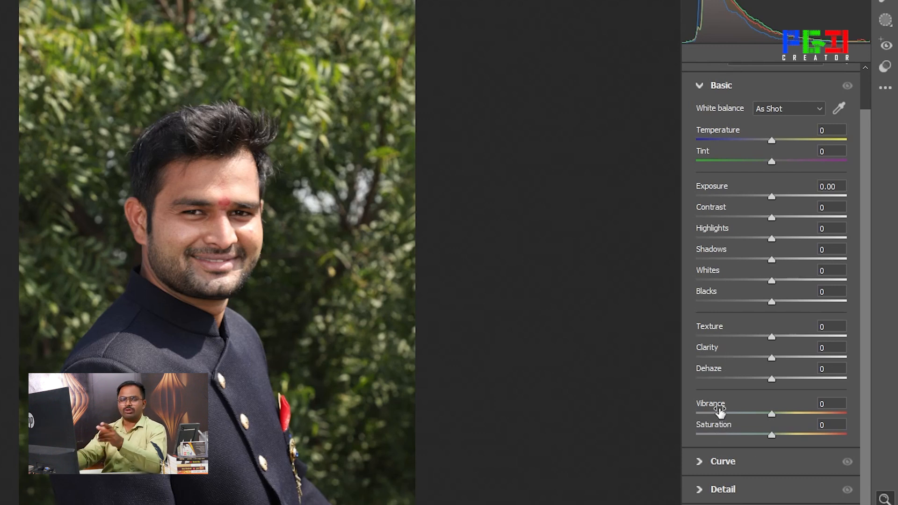
{"action": "mouse_move", "coordinate": [720, 411]}
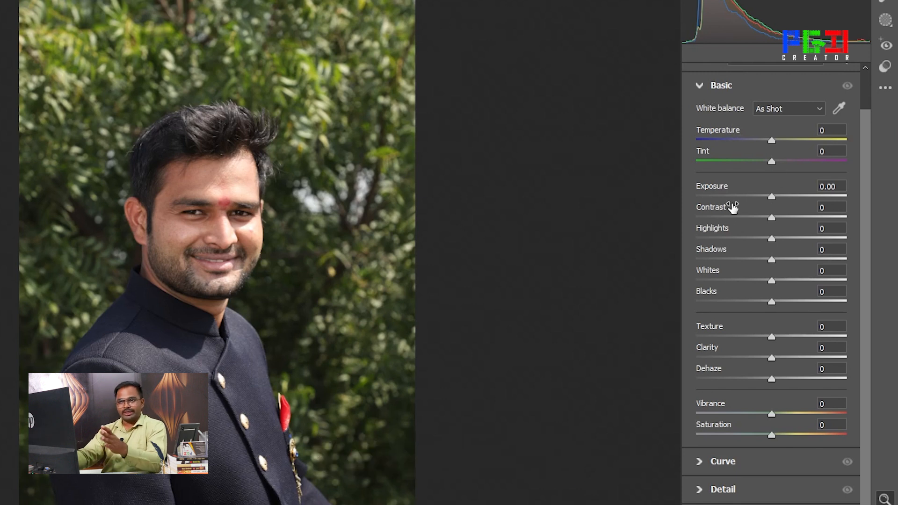
{"action": "mouse_move", "coordinate": [733, 208]}
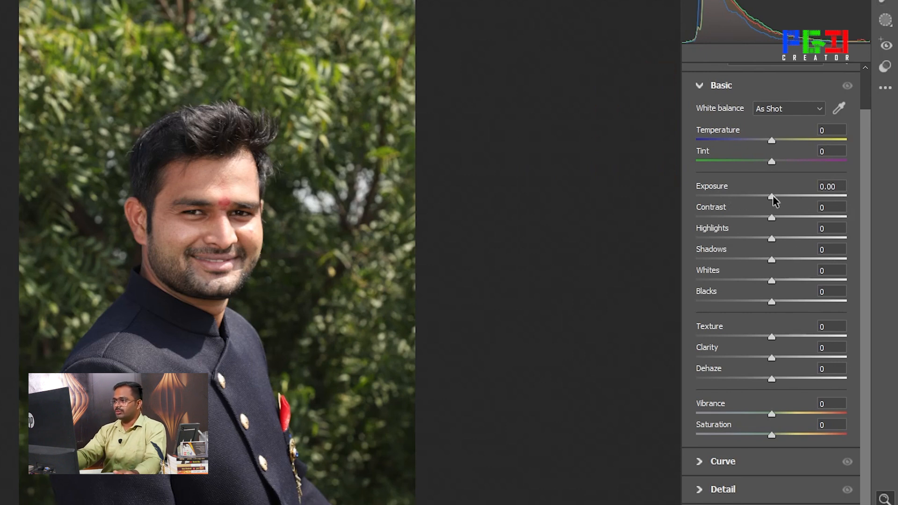
{"action": "mouse_move", "coordinate": [772, 196]}
{"action": "left_mouse_down"}
{"action": "mouse_move", "coordinate": [798, 198]}
{"action": "mouse_move", "coordinate": [775, 197]}
{"action": "mouse_move", "coordinate": [783, 198]}
{"action": "left_mouse_up"}
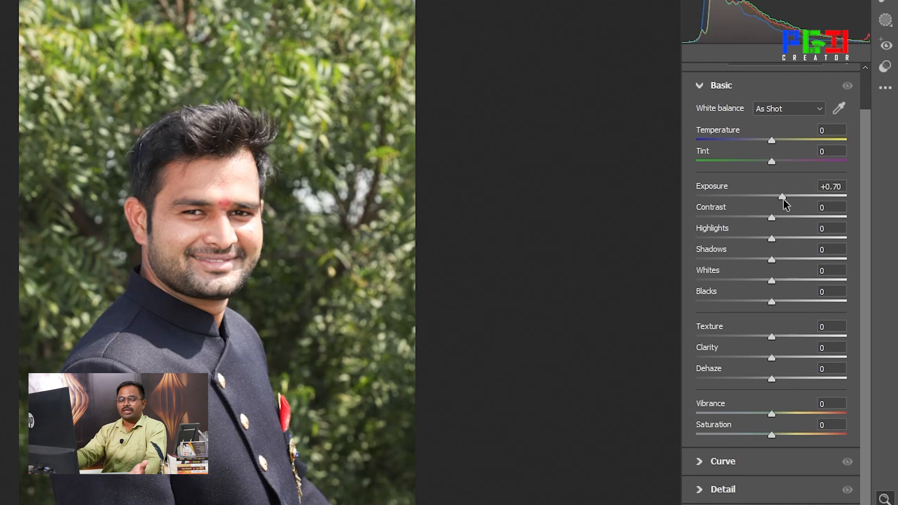
{"action": "left_click_drag", "start_coordinate": [783, 198], "coordinate": [777, 201]}
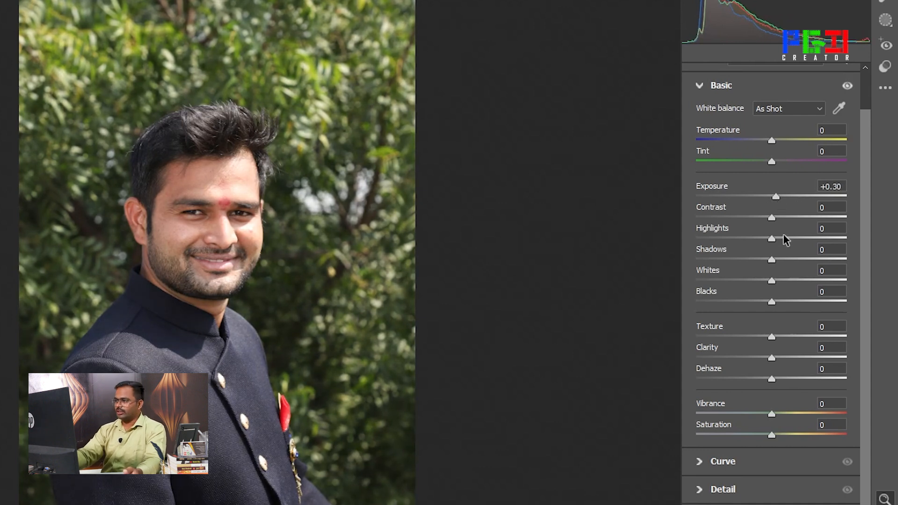
{"action": "left_click_drag", "start_coordinate": [772, 218], "coordinate": [798, 225]}
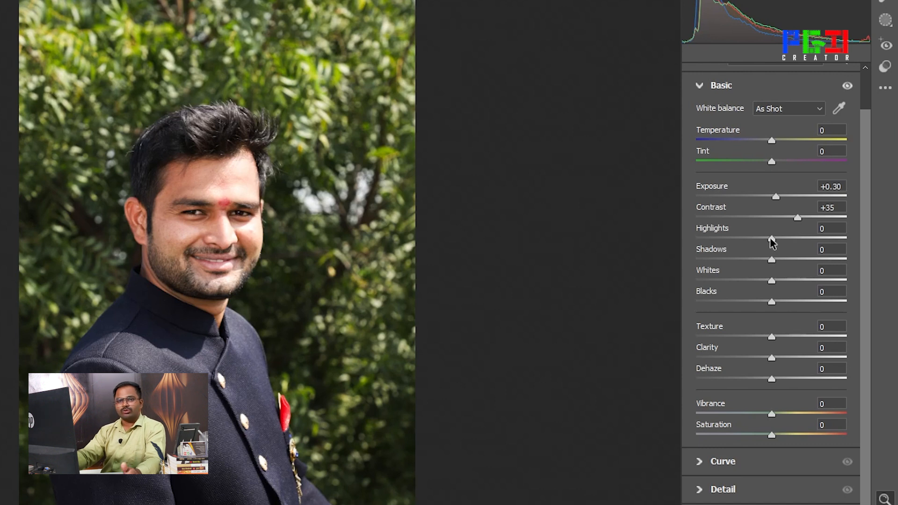
Try lowering the portrait's highlights to -54 and -100, and reset them to 0
{"action": "left_click_drag", "start_coordinate": [772, 239], "coordinate": [730, 241]}
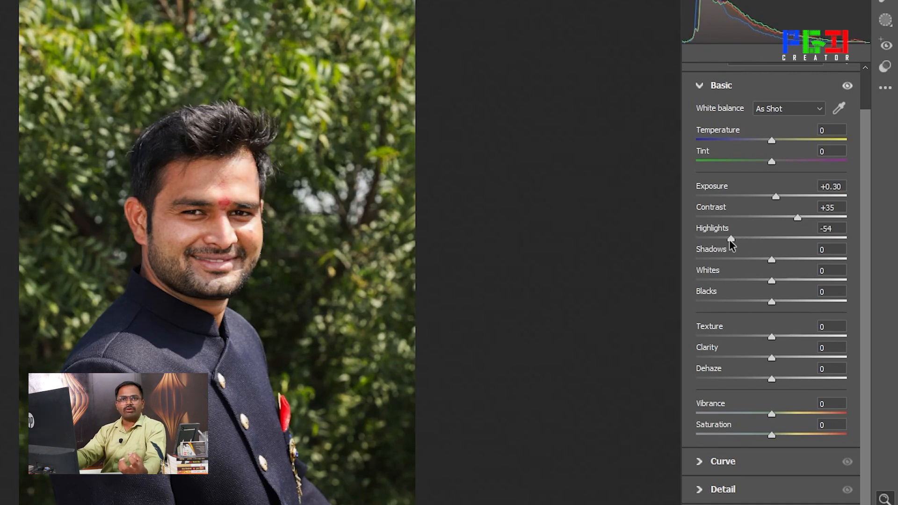
{"action": "left_click_drag", "start_coordinate": [731, 244], "coordinate": [694, 242]}
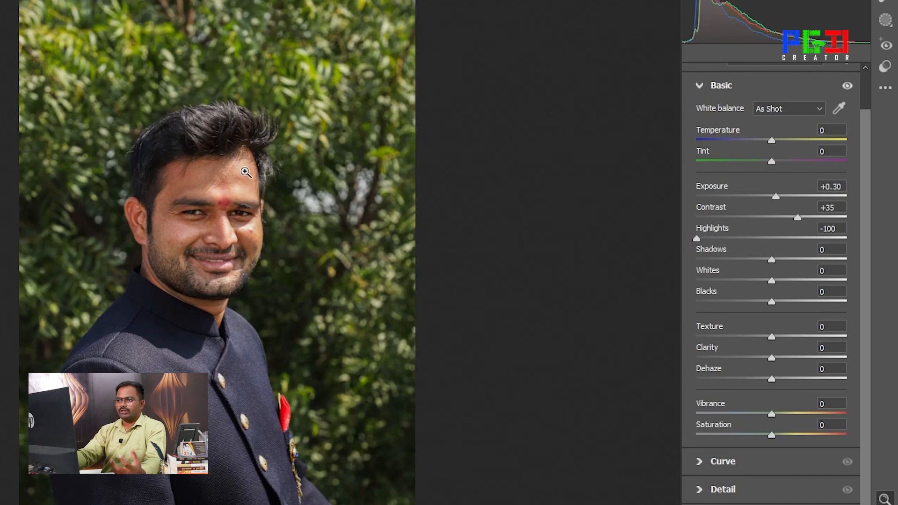
{"action": "left_click_drag", "start_coordinate": [697, 238], "coordinate": [771, 247]}
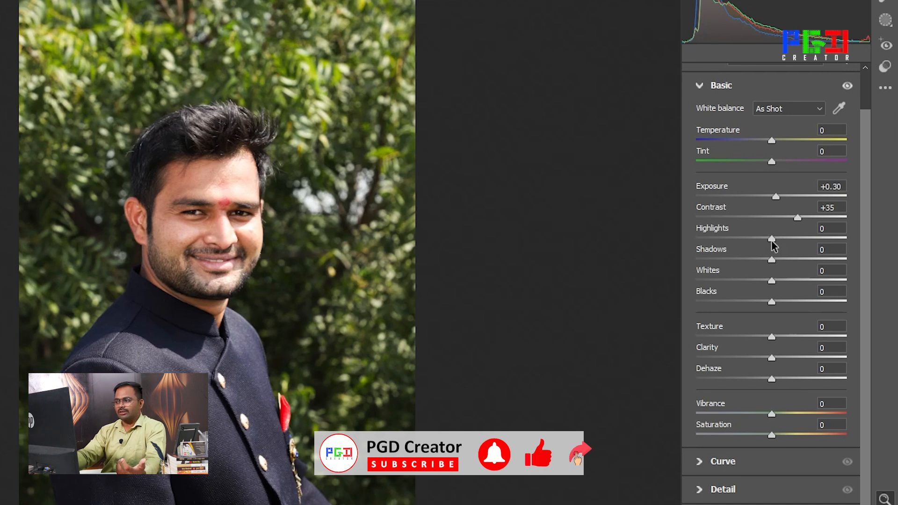
{"action": "left_click_drag", "start_coordinate": [772, 239], "coordinate": [694, 243]}
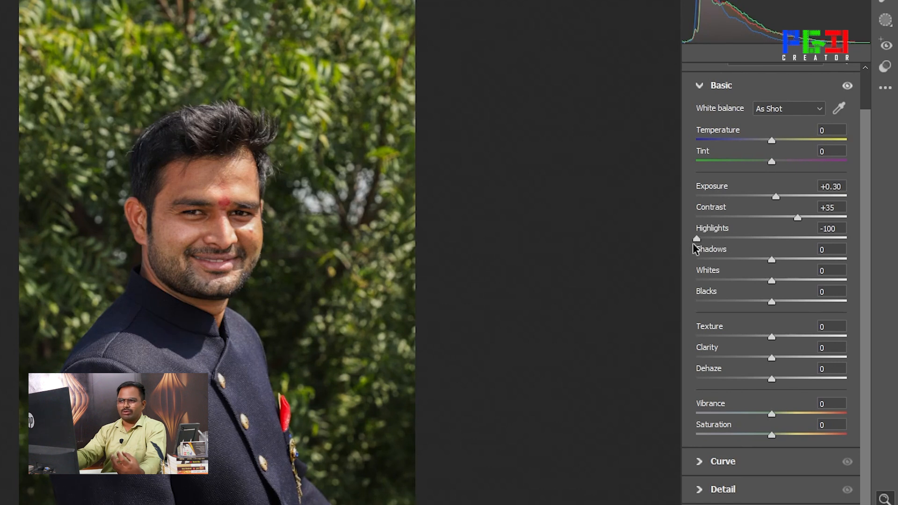
{"action": "left_click_drag", "start_coordinate": [694, 243], "coordinate": [771, 242]}
{"action": "double_click", "coordinate": [770, 241]}
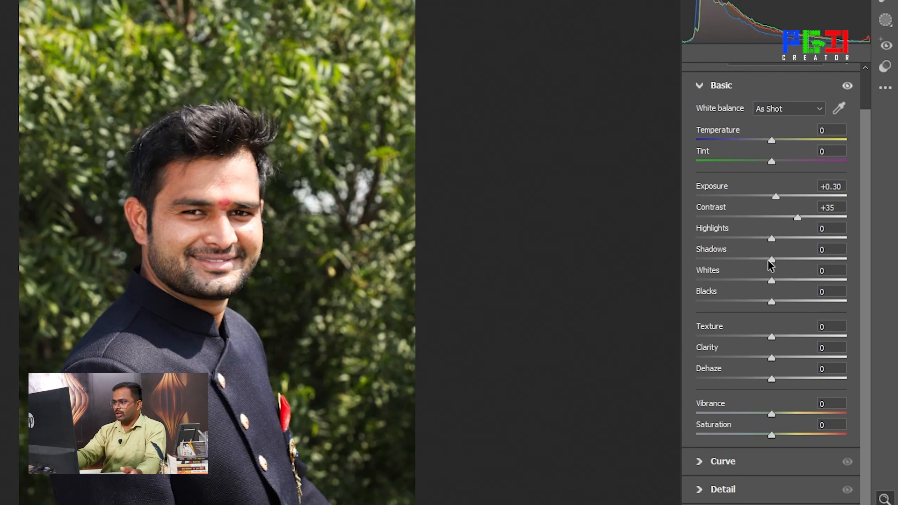
Set the highlights to -1 and brighten the shadows, trying +60 and +100 before reducing them to +86
{"action": "left_click_drag", "start_coordinate": [771, 261], "coordinate": [817, 264]}
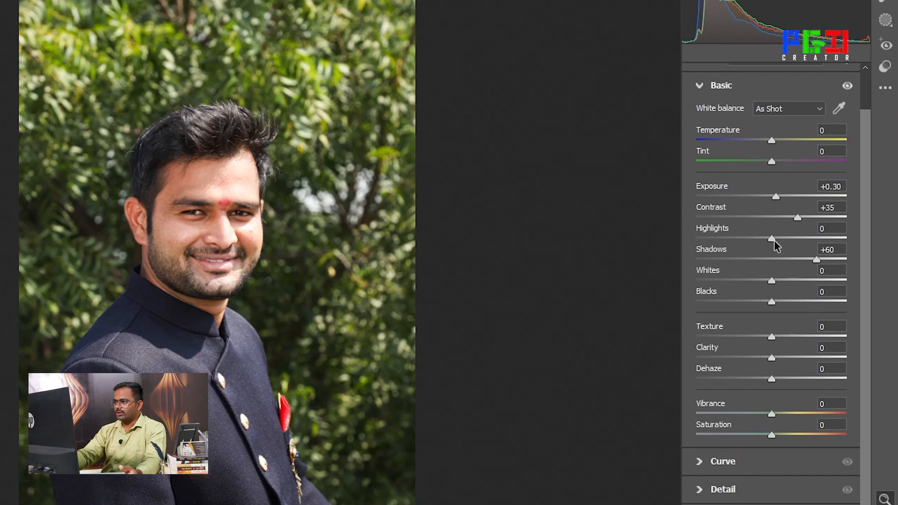
{"action": "mouse_move", "coordinate": [772, 239]}
{"action": "left_mouse_down"}
{"action": "mouse_move", "coordinate": [784, 240]}
{"action": "mouse_move", "coordinate": [776, 246]}
{"action": "left_mouse_up"}
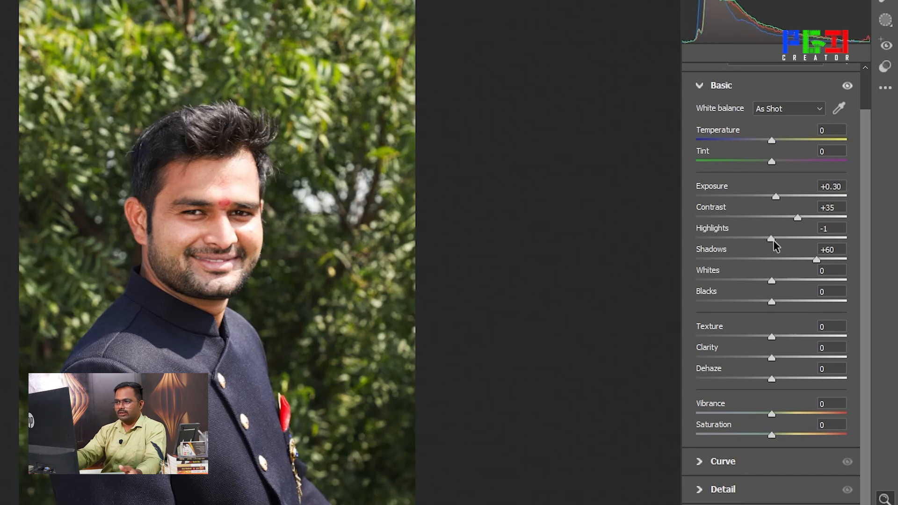
{"action": "left_click_drag", "start_coordinate": [819, 267], "coordinate": [854, 266]}
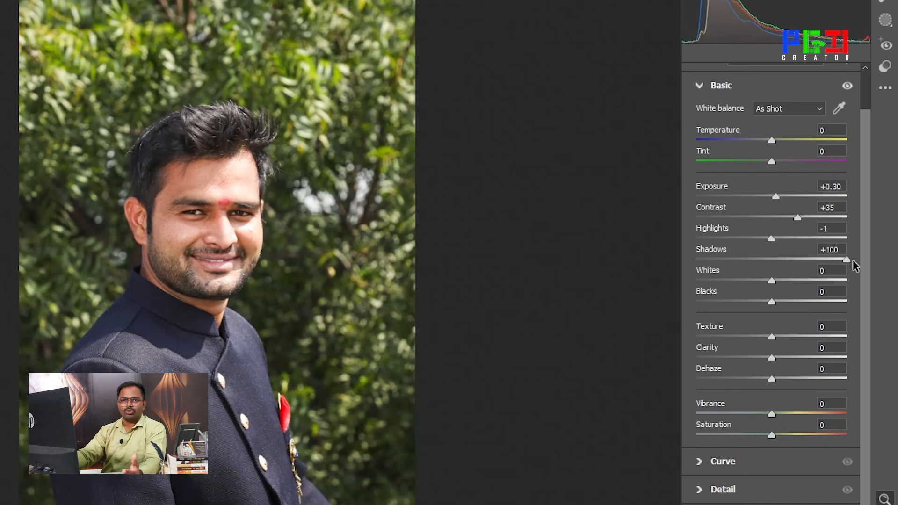
{"action": "left_click_drag", "start_coordinate": [848, 259], "coordinate": [823, 260]}
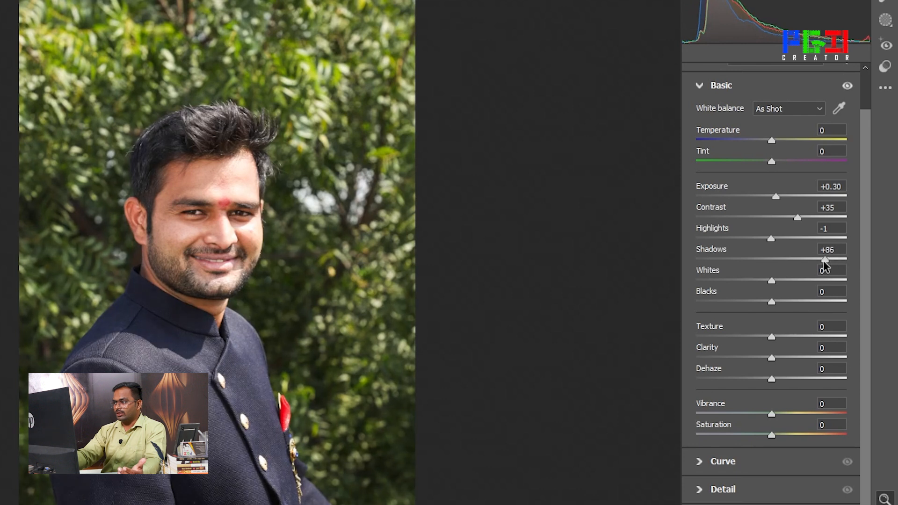
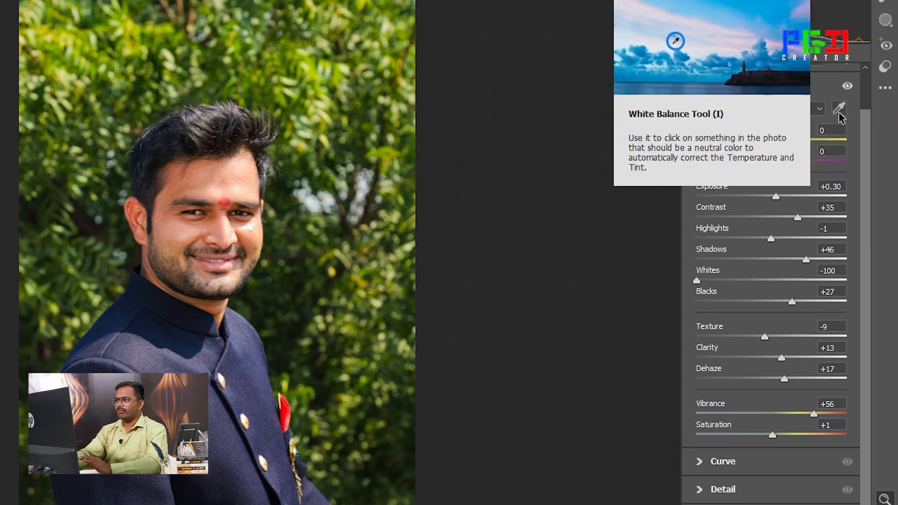
Try sampling the white balance with the White Balance Tool on a jacket button and on the area below the chin
{"action": "left_click", "coordinate": [839, 117]}
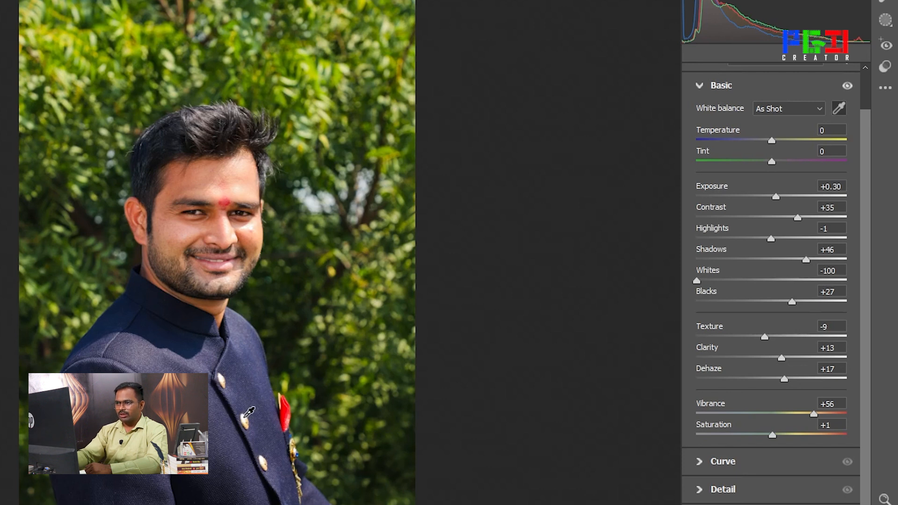
{"action": "left_click", "coordinate": [245, 415]}
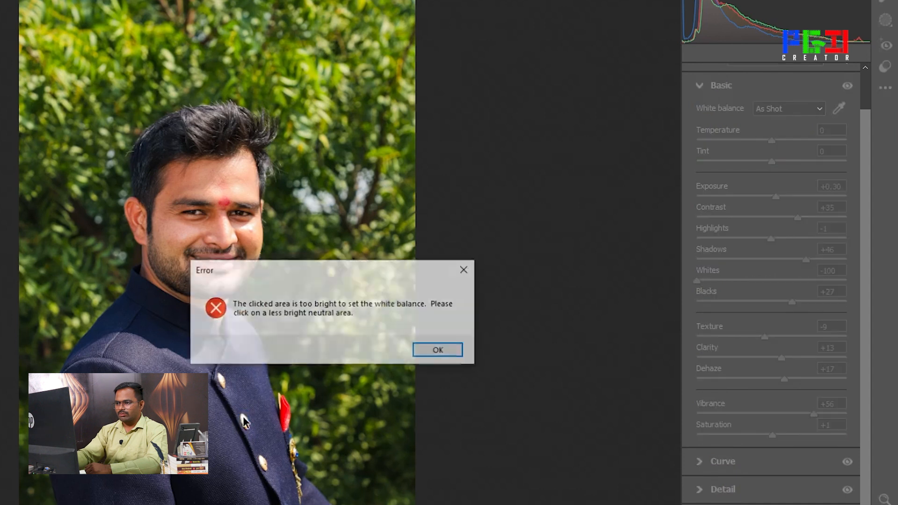
{"action": "left_click", "coordinate": [435, 350]}
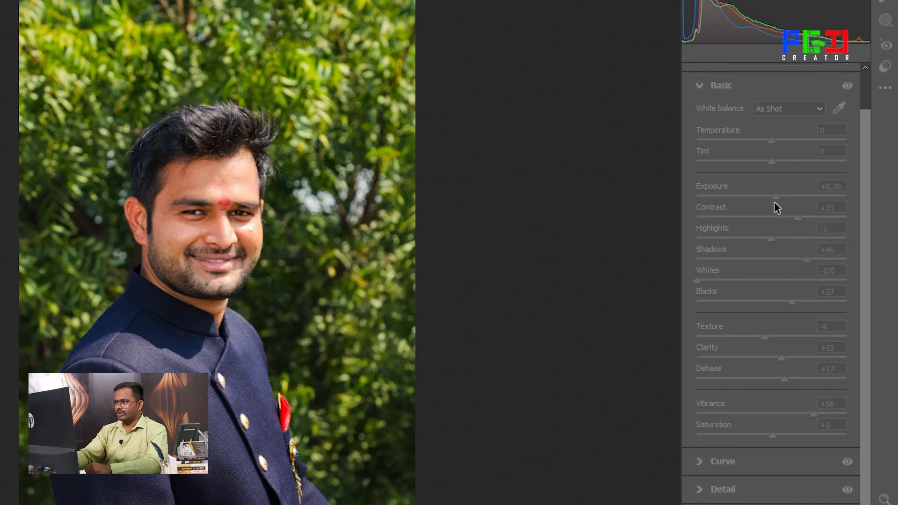
{"action": "left_click", "coordinate": [198, 313]}
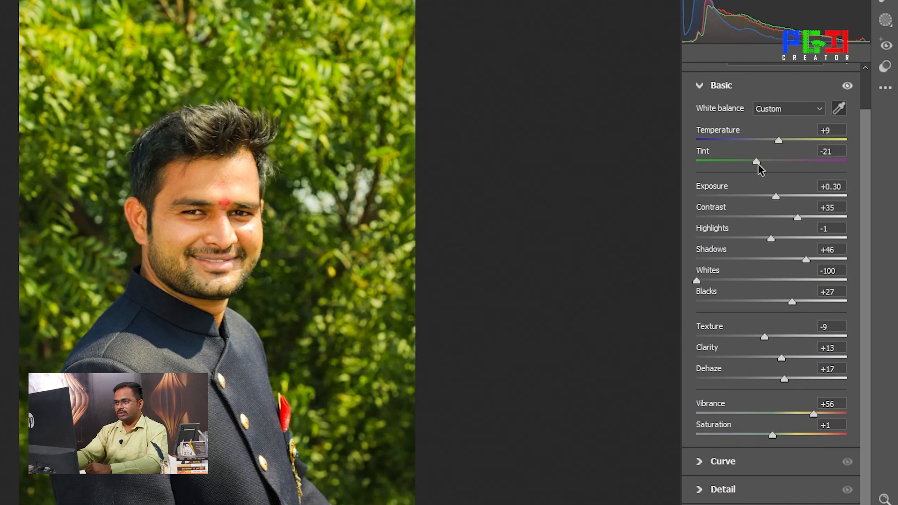
Adjust the tint slightly, try resetting the temperature and undo that reset, and return the tint to 0
{"action": "left_click_drag", "start_coordinate": [758, 165], "coordinate": [760, 163]}
{"action": "double_click", "coordinate": [779, 143]}
{"action": "key", "text": "ctrl+z"}
{"action": "double_click", "coordinate": [759, 162]}
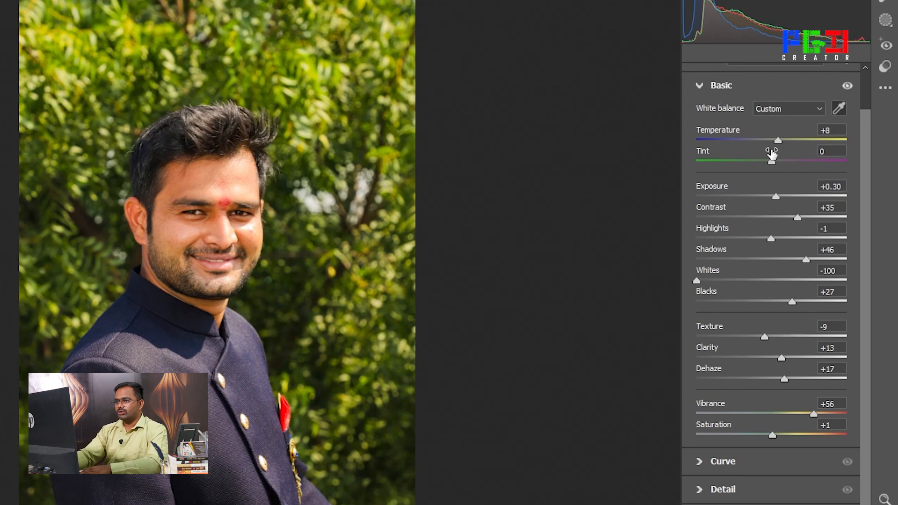
Set the portrait's temperature to +12 after trying the extremes -100 and +100, and raise the tint to +12
{"action": "left_click_drag", "start_coordinate": [778, 142], "coordinate": [697, 146]}
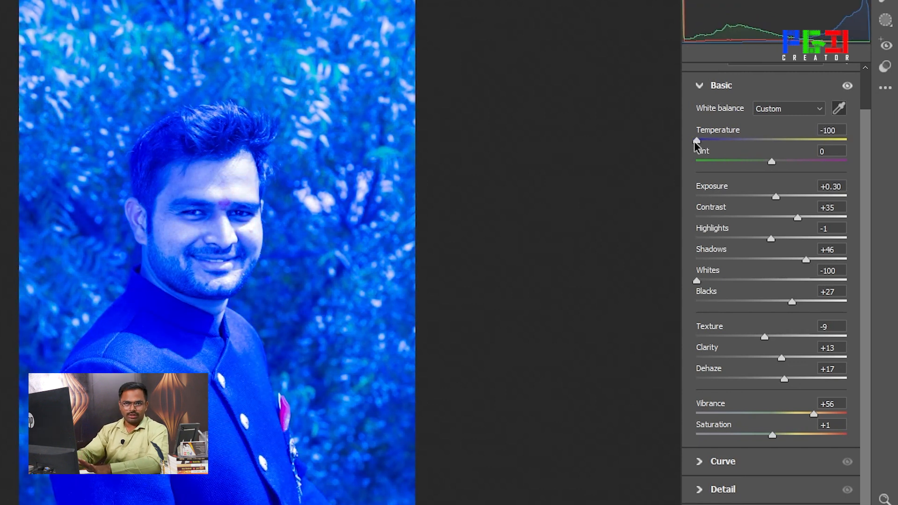
{"action": "left_click_drag", "start_coordinate": [697, 146], "coordinate": [857, 152]}
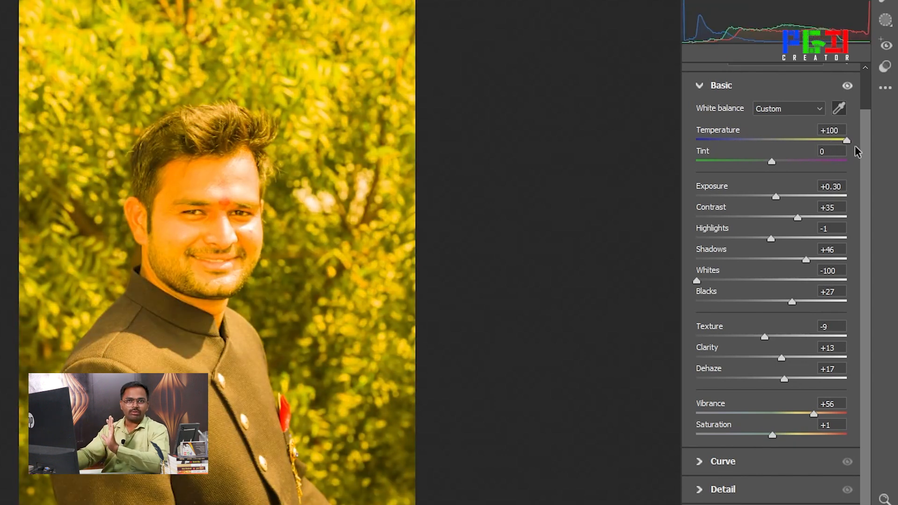
{"action": "left_click_drag", "start_coordinate": [857, 152], "coordinate": [779, 155]}
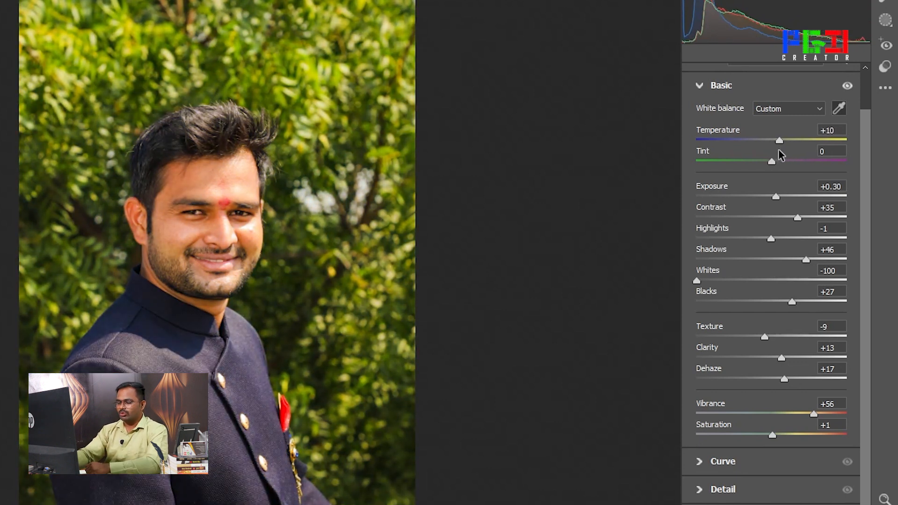
{"action": "left_click_drag", "start_coordinate": [780, 155], "coordinate": [780, 155]}
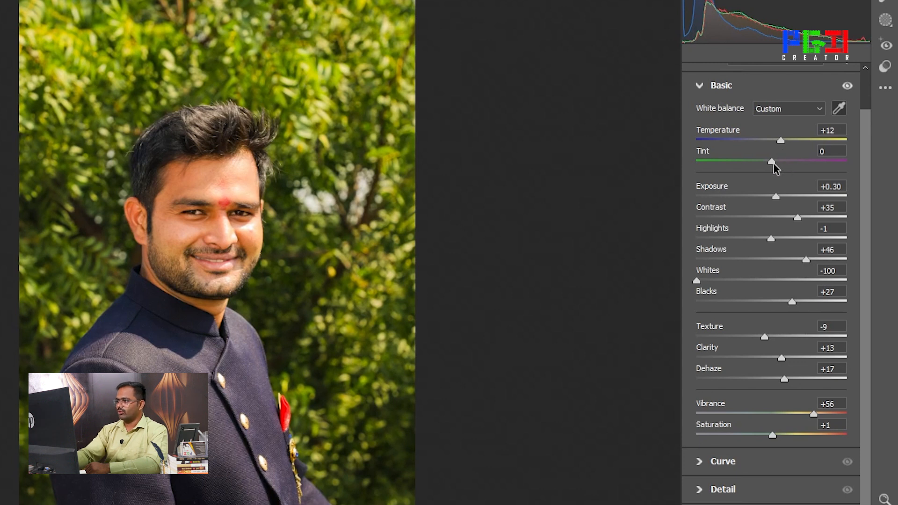
{"action": "left_click_drag", "start_coordinate": [773, 163], "coordinate": [781, 162]}
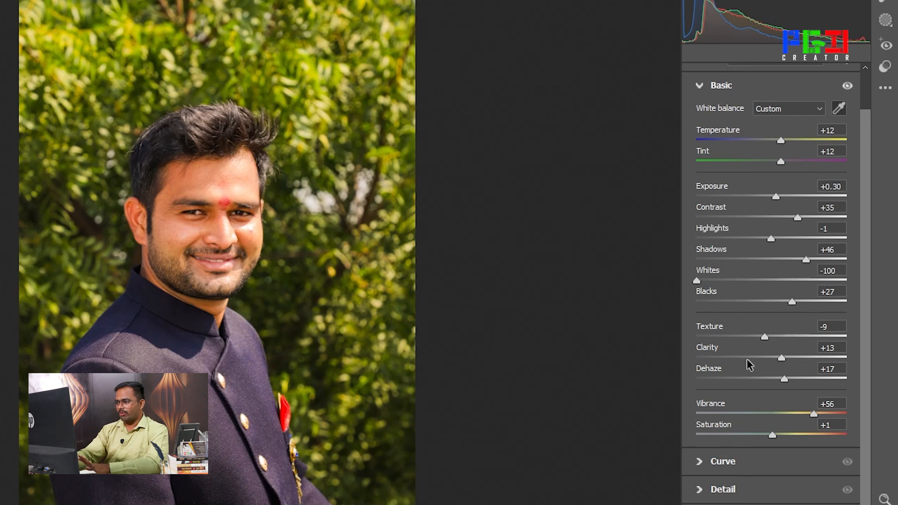
{"action": "left_click", "coordinate": [699, 85]}
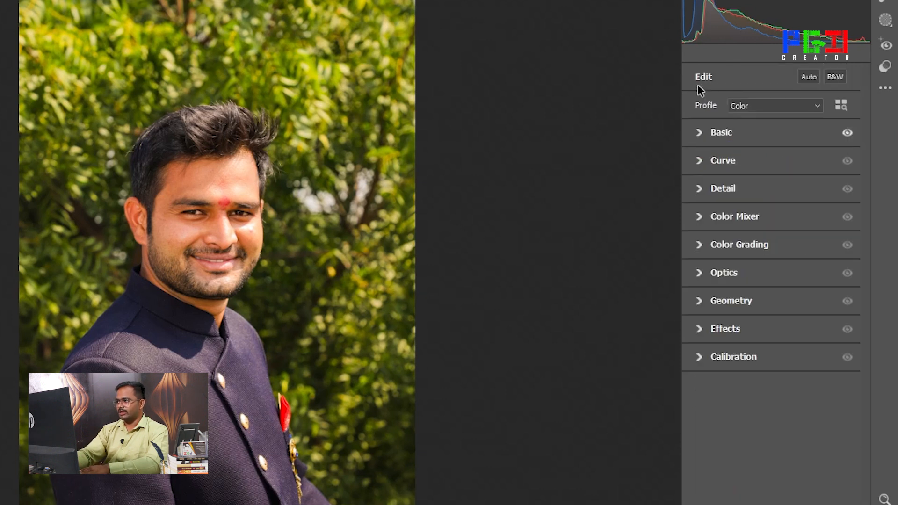
Try brightening the midtones with a point on the point curve at input 123, output 143, and remove that point
{"action": "left_click", "coordinate": [703, 163]}
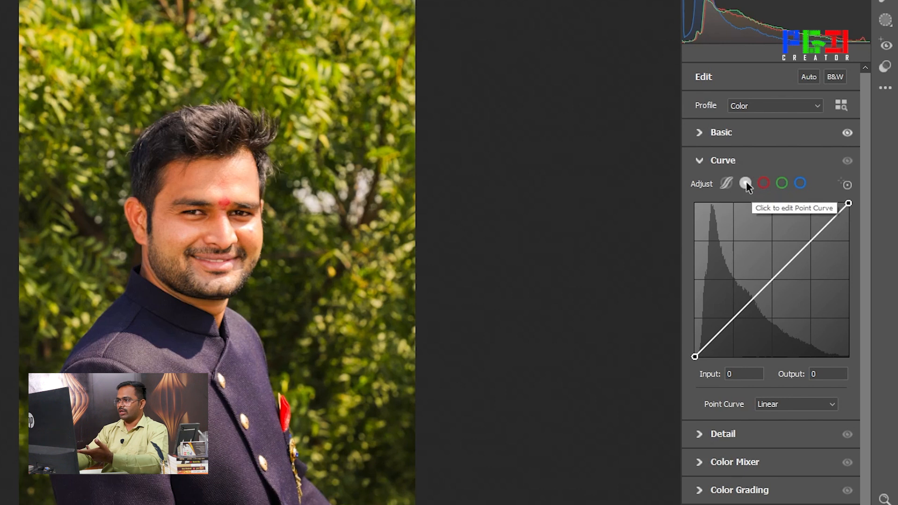
{"action": "mouse_move", "coordinate": [774, 279]}
{"action": "left_mouse_down"}
{"action": "mouse_move", "coordinate": [762, 267]}
{"action": "mouse_move", "coordinate": [780, 285]}
{"action": "mouse_move", "coordinate": [770, 270]}
{"action": "left_mouse_up"}
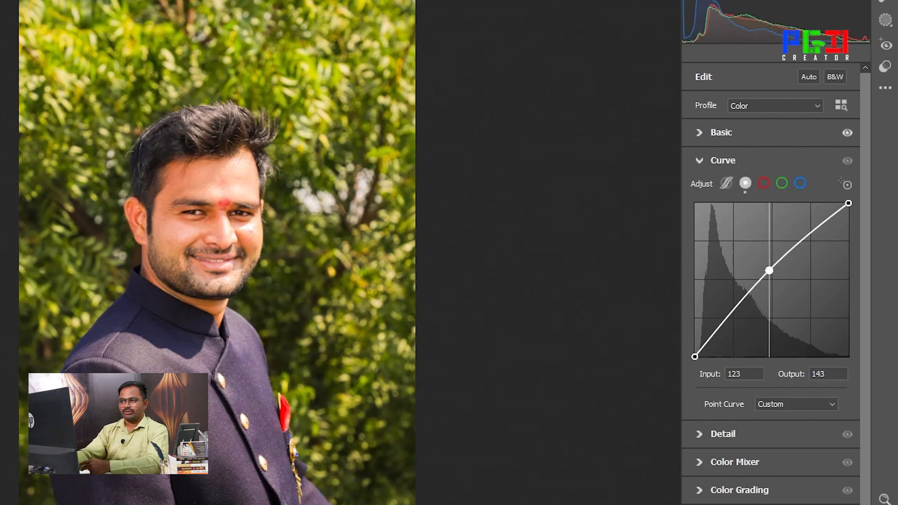
{"action": "double_click", "coordinate": [770, 271]}
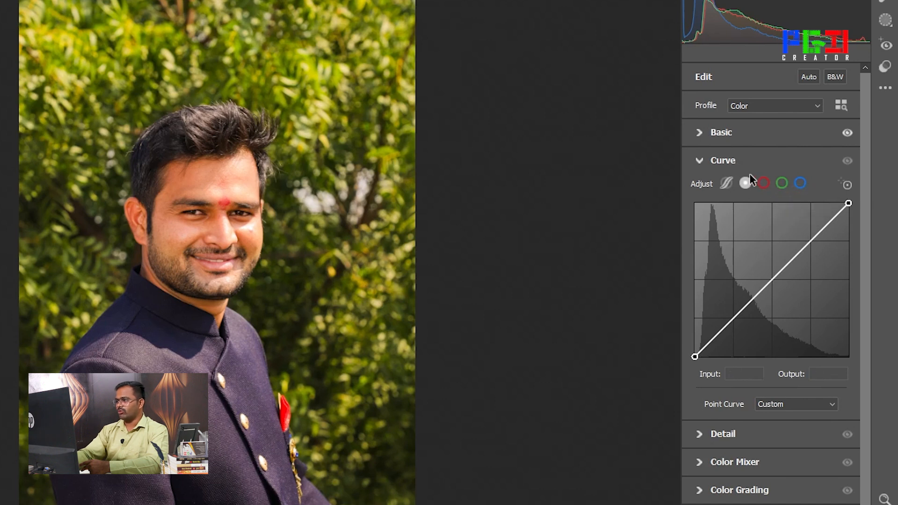
{"action": "left_click", "coordinate": [700, 162]}
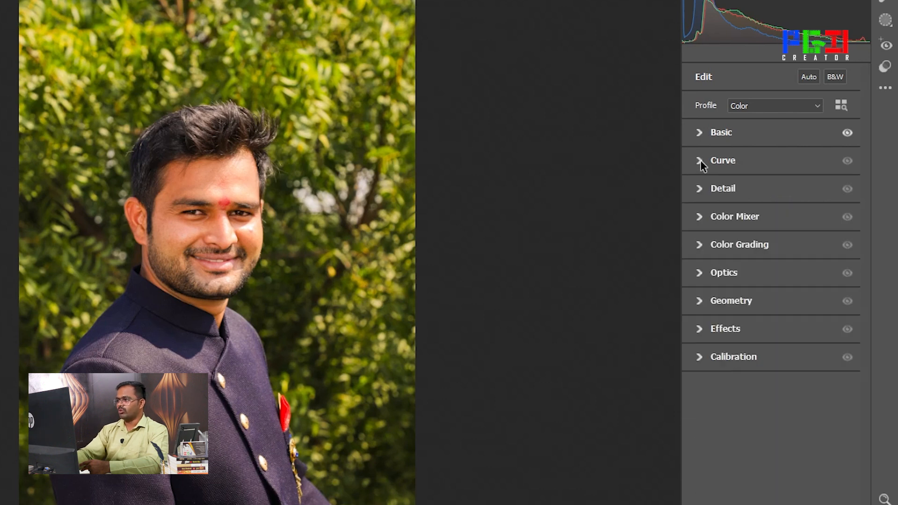
Set the portrait's noise reduction to 18 and its color noise reduction to 26
{"action": "left_click", "coordinate": [702, 190]}
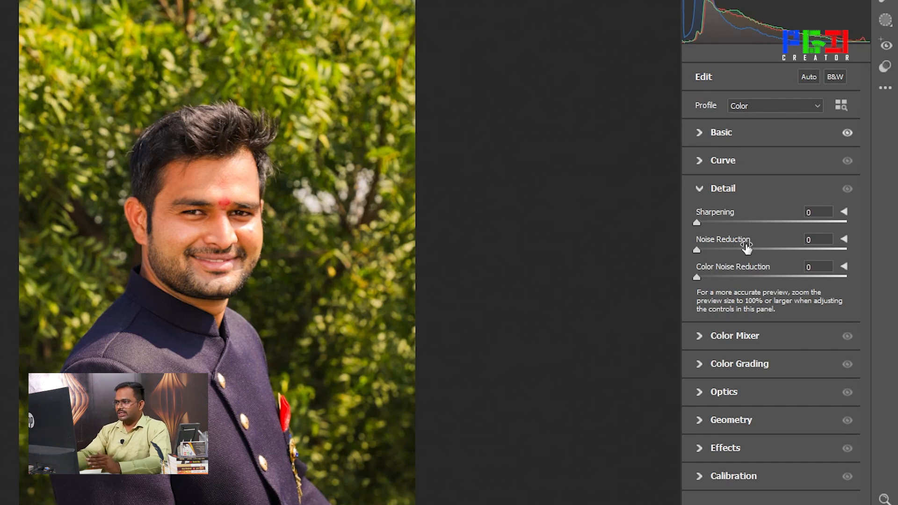
{"action": "mouse_move", "coordinate": [747, 248]}
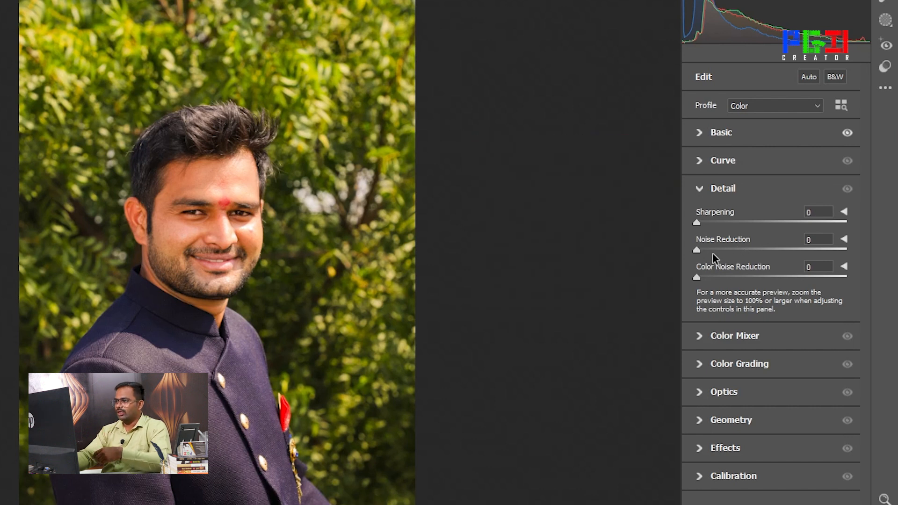
{"action": "left_click_drag", "start_coordinate": [698, 250], "coordinate": [726, 254]}
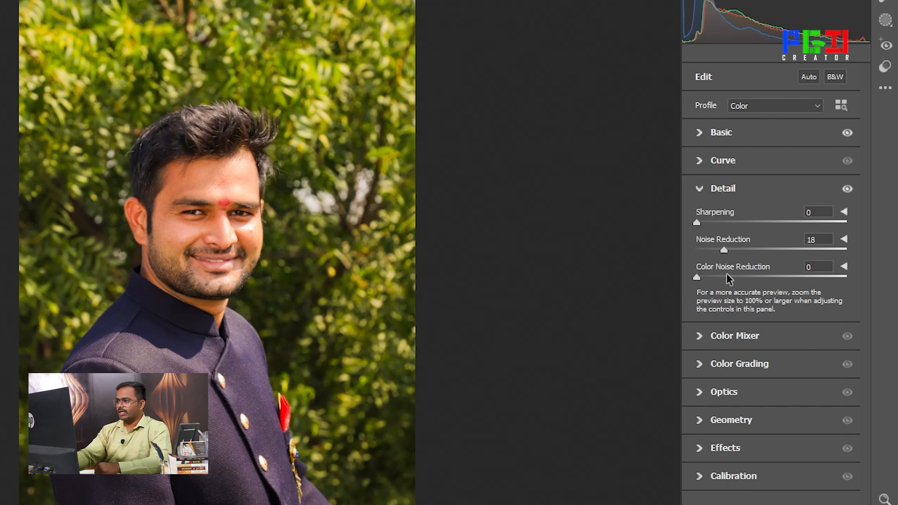
{"action": "left_click_drag", "start_coordinate": [697, 274], "coordinate": [738, 276]}
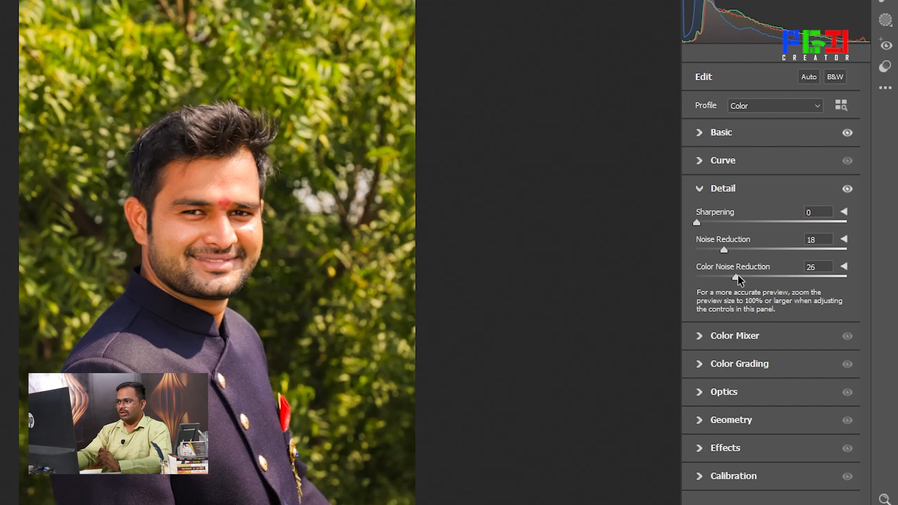
{"action": "left_click", "coordinate": [701, 187]}
Adjust the Color Mixer by Color, raise the reds' luminance to +36, and try shifting their hue before resetting it to 0
{"action": "left_click", "coordinate": [703, 218]}
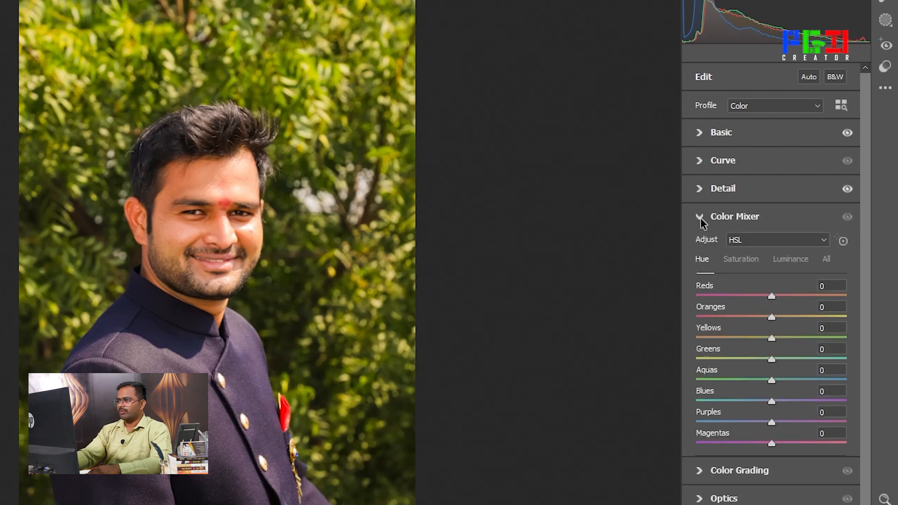
{"action": "left_click", "coordinate": [762, 243]}
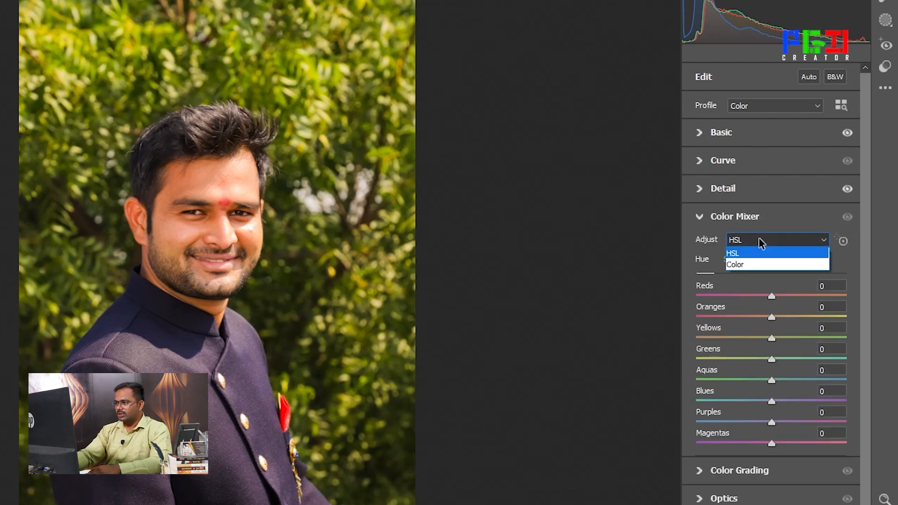
{"action": "left_click", "coordinate": [737, 265]}
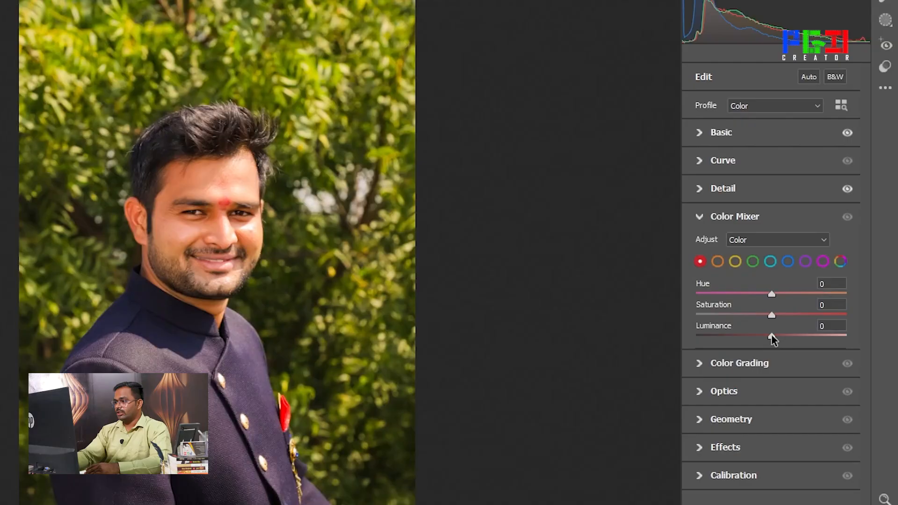
{"action": "left_click_drag", "start_coordinate": [772, 336], "coordinate": [800, 338]}
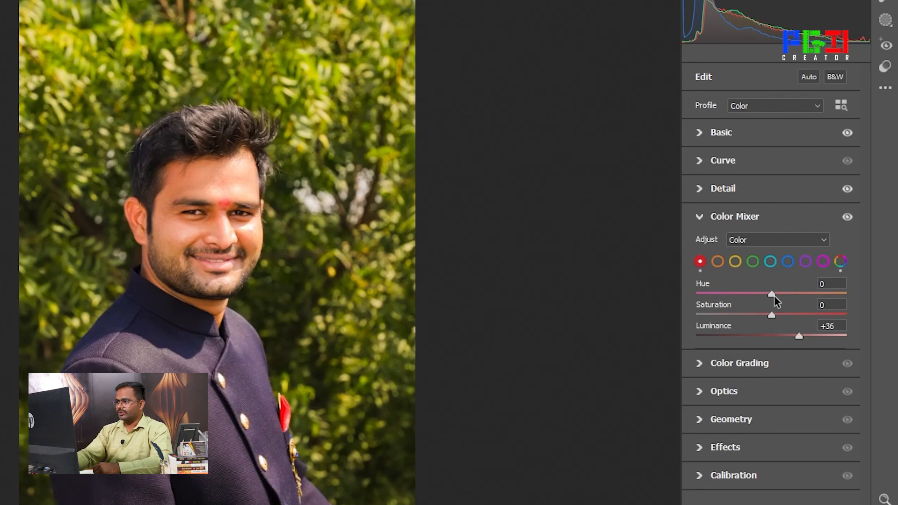
{"action": "mouse_move", "coordinate": [773, 296]}
{"action": "left_mouse_down"}
{"action": "mouse_move", "coordinate": [720, 296]}
{"action": "mouse_move", "coordinate": [784, 300]}
{"action": "left_mouse_up"}
{"action": "double_click", "coordinate": [778, 295]}
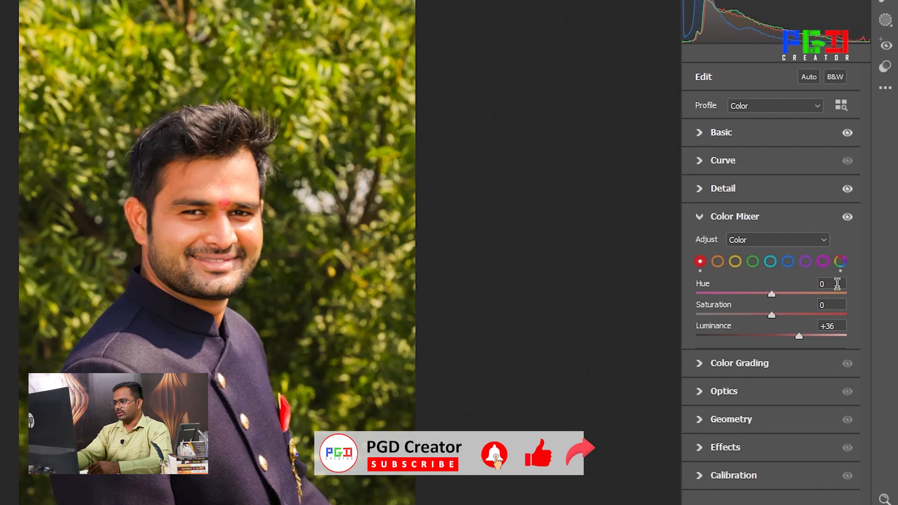
Switch the Color Mixer back to HSL and review its hue, saturation, luminance and combined adjustments
{"action": "left_click", "coordinate": [782, 243]}
{"action": "left_click", "coordinate": [759, 253]}
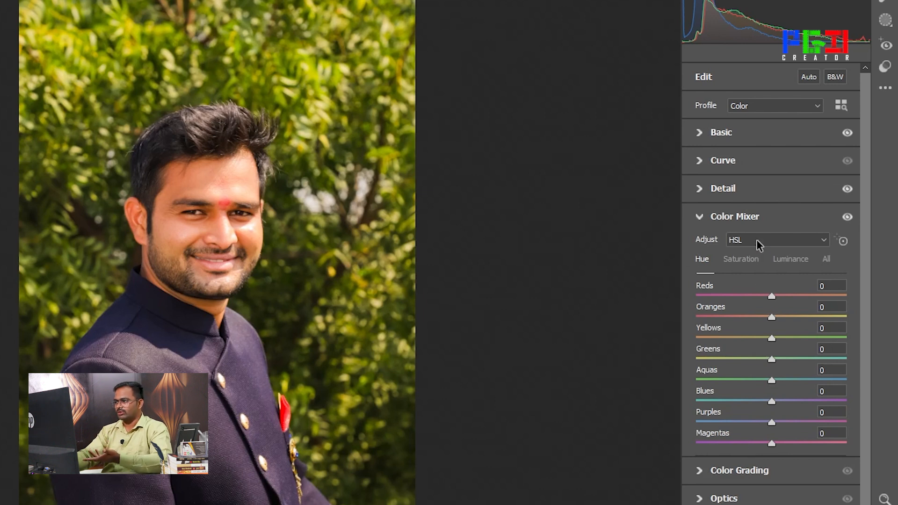
{"action": "left_click", "coordinate": [739, 262]}
{"action": "left_click", "coordinate": [782, 260]}
{"action": "left_click", "coordinate": [828, 260]}
{"action": "left_click", "coordinate": [742, 259]}
{"action": "left_click", "coordinate": [707, 262]}
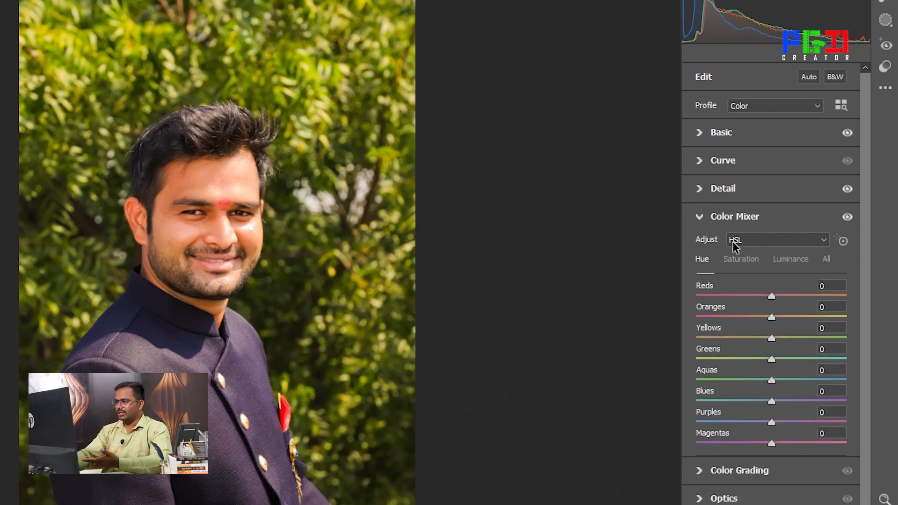
{"action": "left_click", "coordinate": [833, 262]}
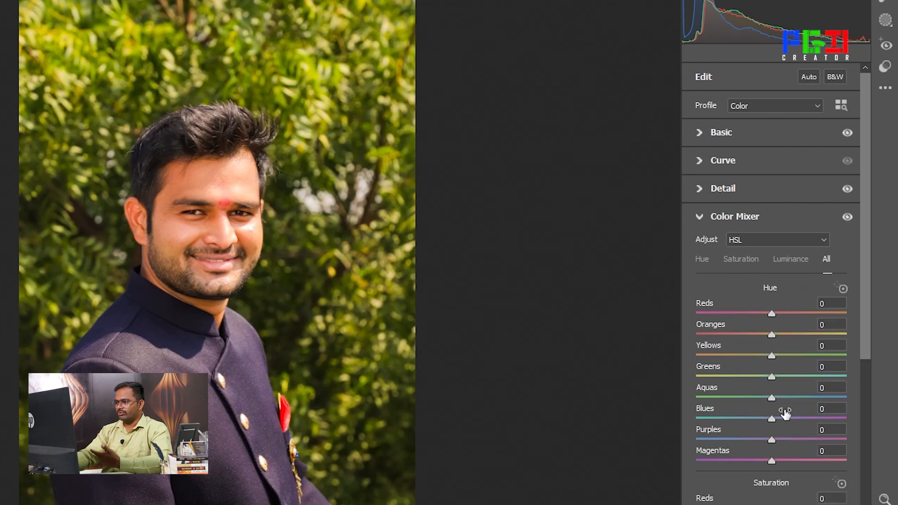
{"action": "left_click", "coordinate": [704, 261]}
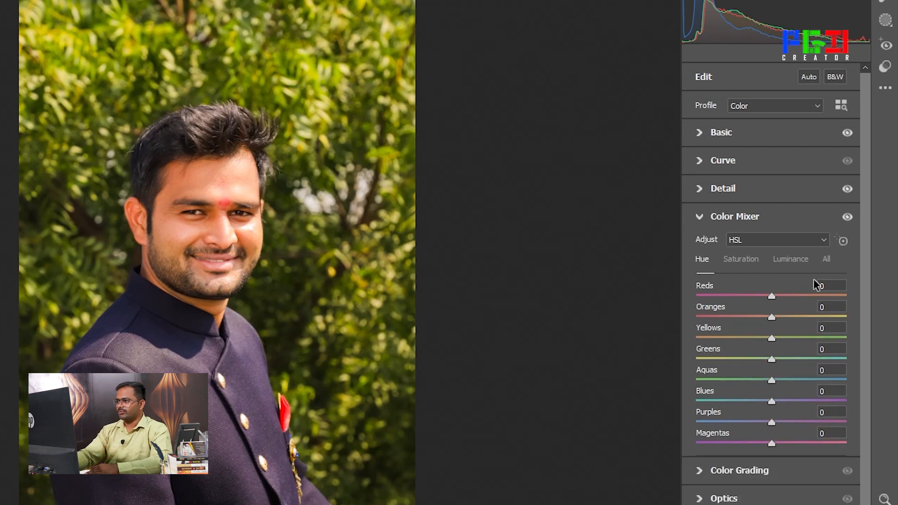
{"action": "left_click", "coordinate": [700, 219]}
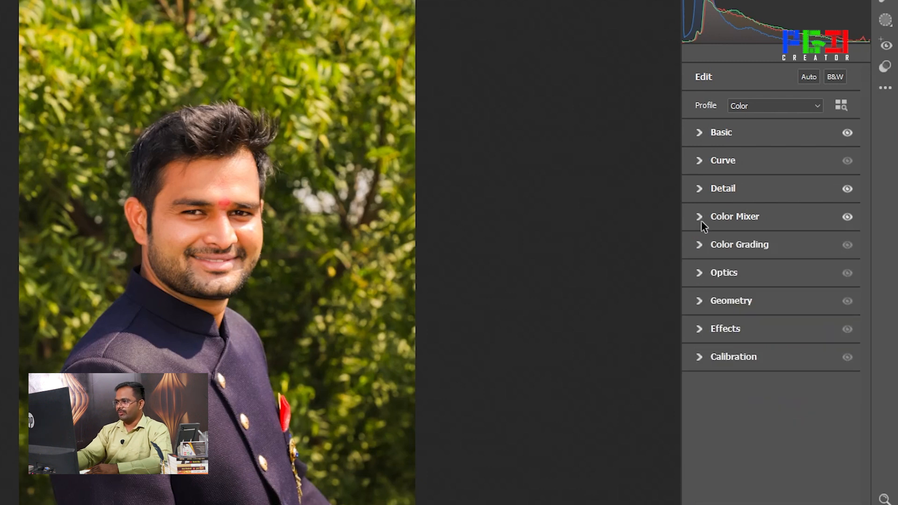
Show the Color Grading wheels for midtones, shadows and highlights with their blending and balance settings
{"action": "left_click", "coordinate": [699, 245]}
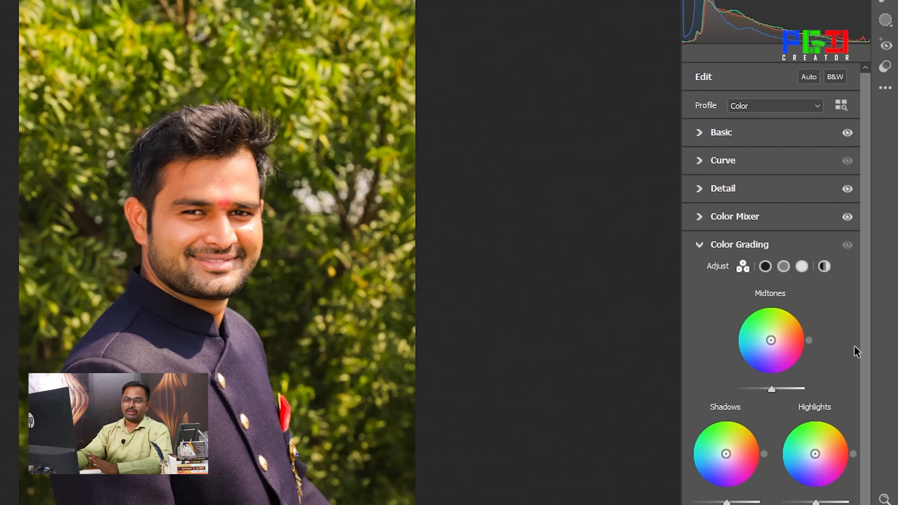
{"action": "scroll", "coordinate": [853, 345], "scroll_direction": "down", "scroll_amount": 2}
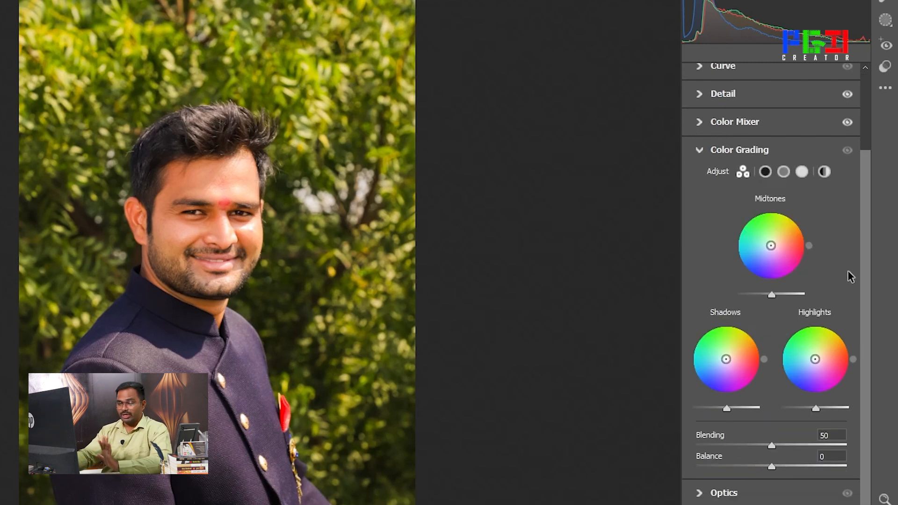
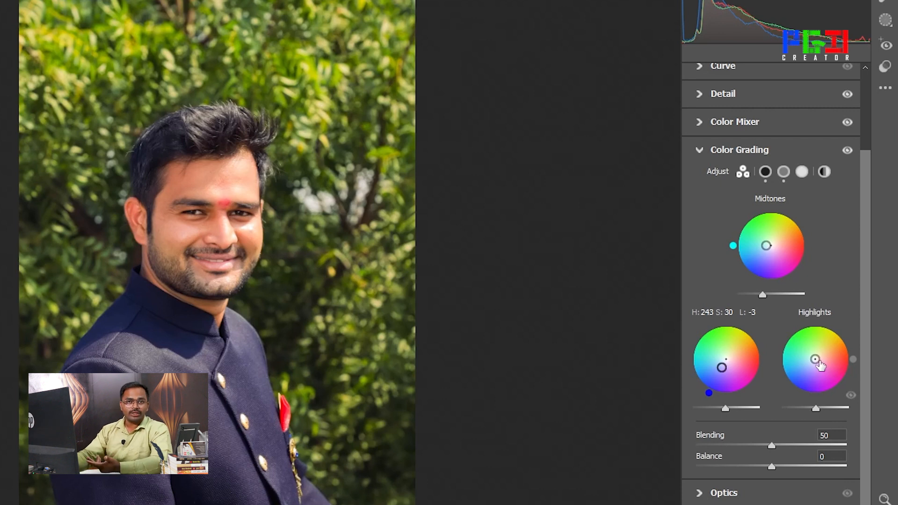
Grade the highlights with hue 34 and saturation 15, lower their luminance, and set Blending to 75 and Balance to -42
{"action": "mouse_move", "coordinate": [814, 360]}
{"action": "left_mouse_down"}
{"action": "mouse_move", "coordinate": [812, 336]}
{"action": "mouse_move", "coordinate": [840, 360]}
{"action": "mouse_move", "coordinate": [832, 378]}
{"action": "mouse_move", "coordinate": [802, 374]}
{"action": "mouse_move", "coordinate": [819, 356]}
{"action": "left_mouse_up"}
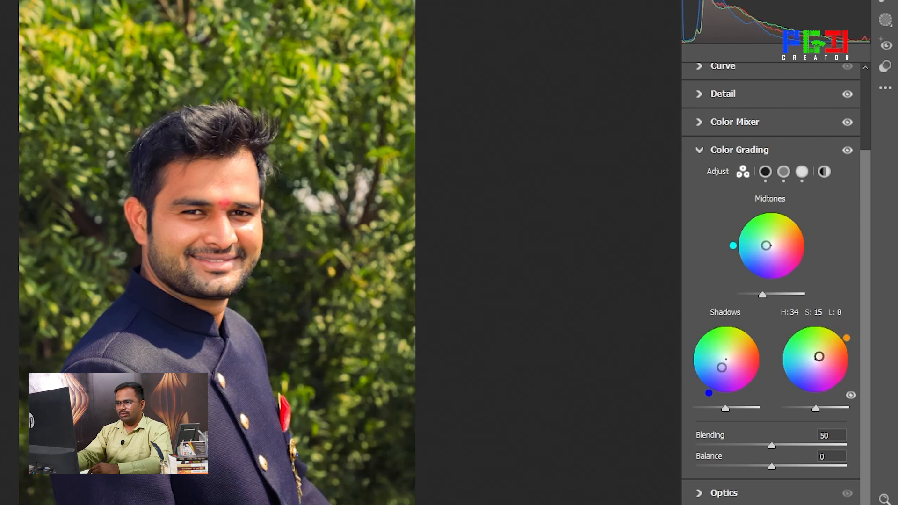
{"action": "mouse_move", "coordinate": [815, 409]}
{"action": "left_mouse_down"}
{"action": "mouse_move", "coordinate": [843, 410]}
{"action": "mouse_move", "coordinate": [786, 409]}
{"action": "mouse_move", "coordinate": [802, 408]}
{"action": "left_mouse_up"}
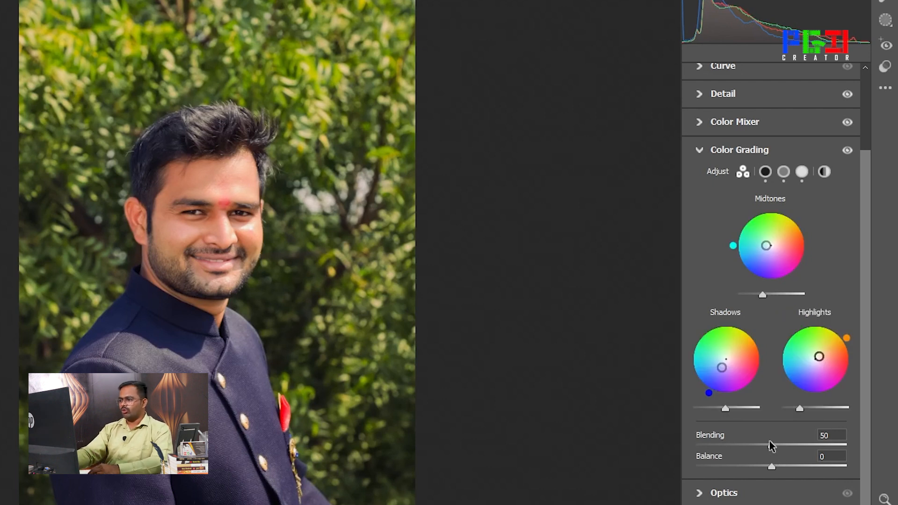
{"action": "left_click_drag", "start_coordinate": [772, 446], "coordinate": [744, 473]}
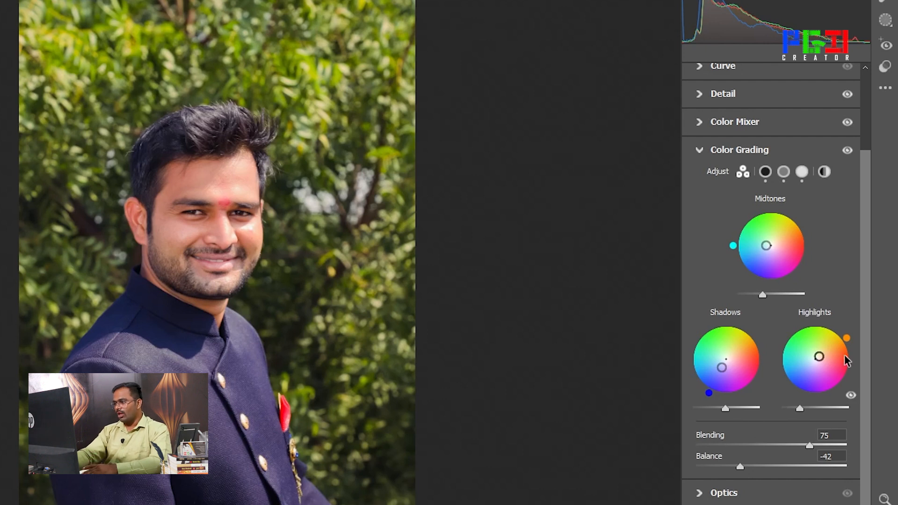
{"action": "left_click", "coordinate": [701, 150]}
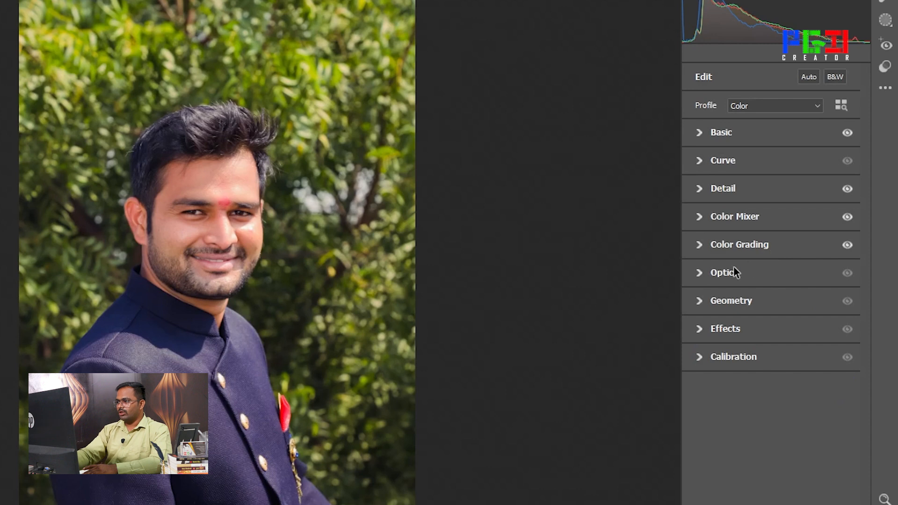
Try the Optics corrections on the portrait with Distortion at -100 and Vignette at -30, then ease the distortion back
{"action": "left_click", "coordinate": [701, 274]}
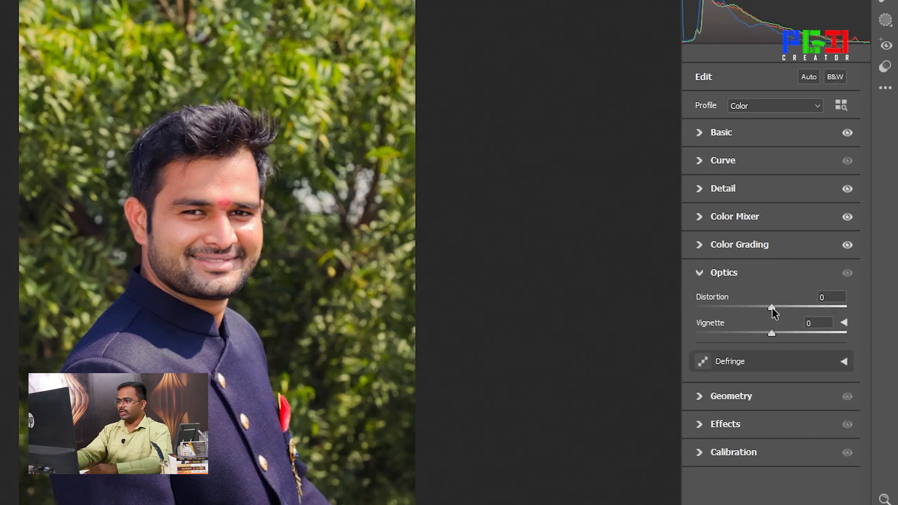
{"action": "left_click_drag", "start_coordinate": [772, 309], "coordinate": [719, 311]}
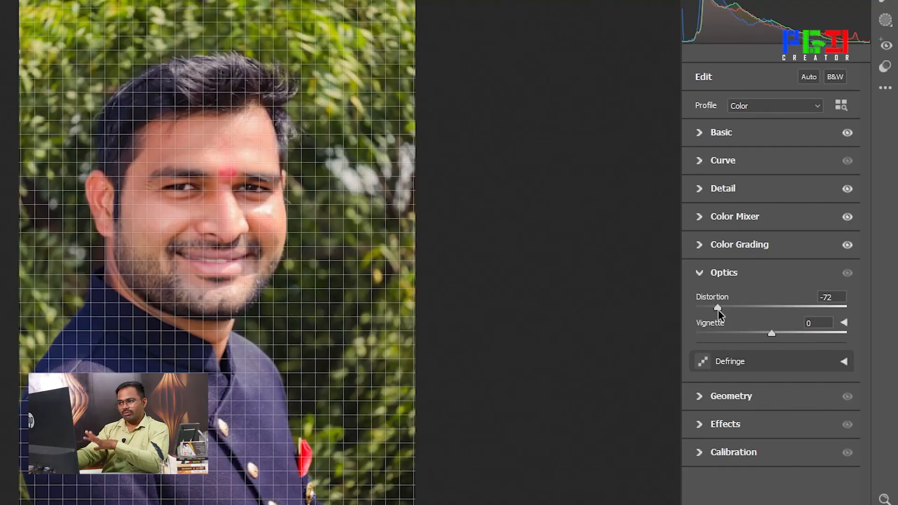
{"action": "left_click_drag", "start_coordinate": [719, 310], "coordinate": [679, 318]}
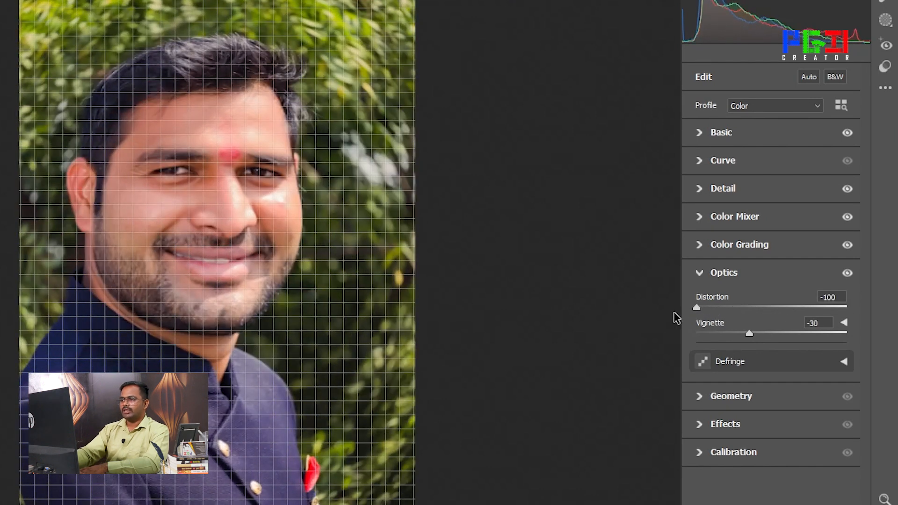
{"action": "left_click_drag", "start_coordinate": [696, 308], "coordinate": [756, 315]}
Reset the Optics Distortion and Vignette to 0 and close the Optics settings
{"action": "left_click", "coordinate": [835, 296]}
{"action": "right_click", "coordinate": [821, 296]}
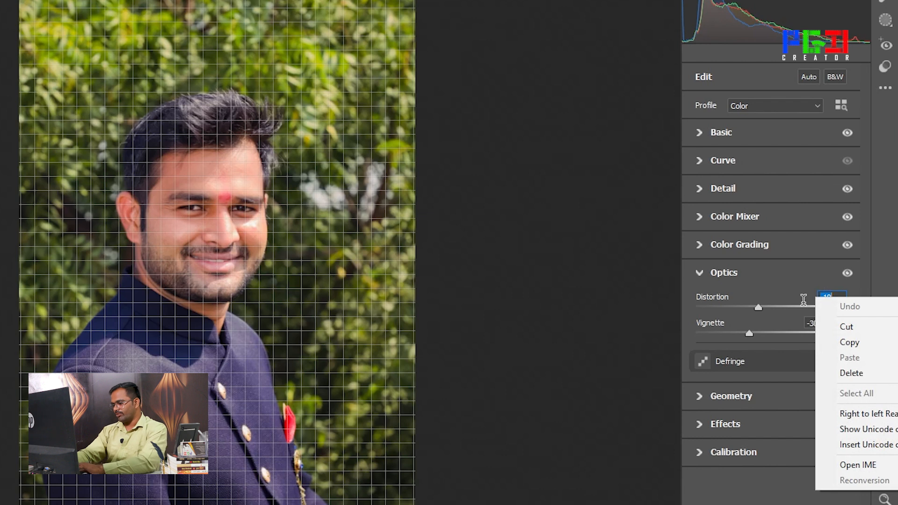
{"action": "left_click", "coordinate": [787, 305]}
{"action": "left_click", "coordinate": [818, 297]}
{"action": "type", "text": "0"}
{"action": "key", "text": "Return"}
{"action": "left_click", "coordinate": [818, 324]}
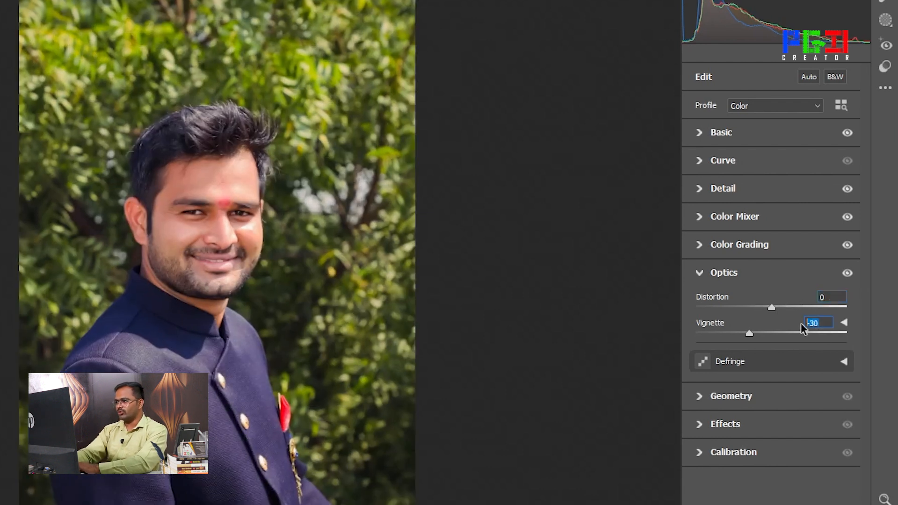
{"action": "type", "text": "0"}
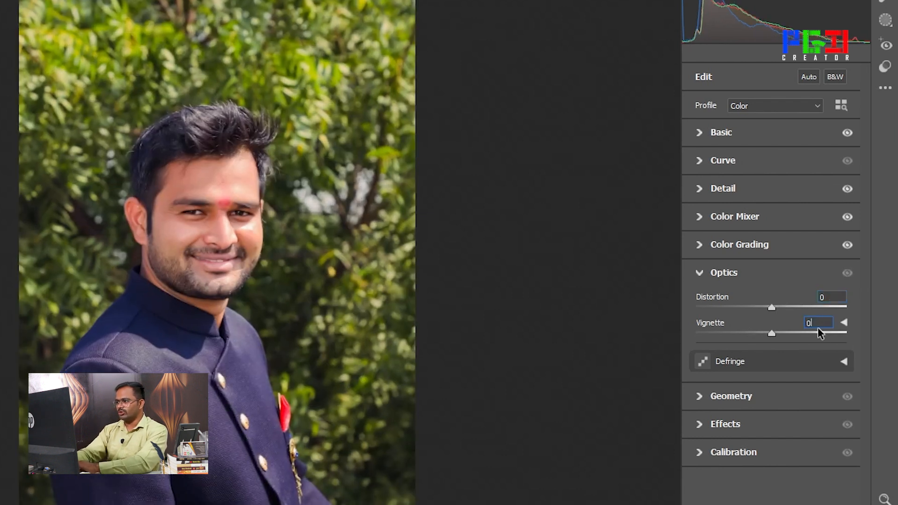
{"action": "left_click", "coordinate": [700, 275]}
{"action": "left_click", "coordinate": [700, 275]}
{"action": "left_click", "coordinate": [700, 275]}
{"action": "left_click", "coordinate": [700, 275]}
{"action": "left_click", "coordinate": [701, 276]}
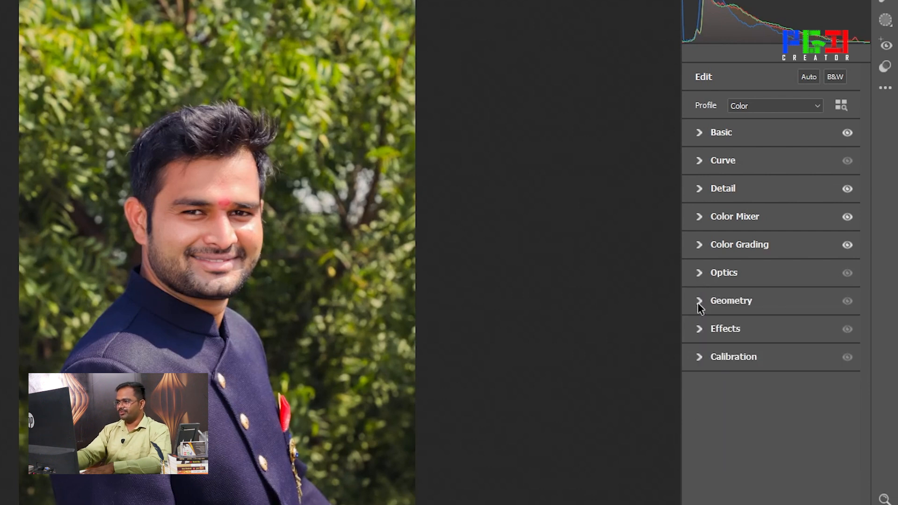
Show the manual transformations in Geometry, try a vertical perspective of +14, and reset it to 0
{"action": "left_click", "coordinate": [700, 301]}
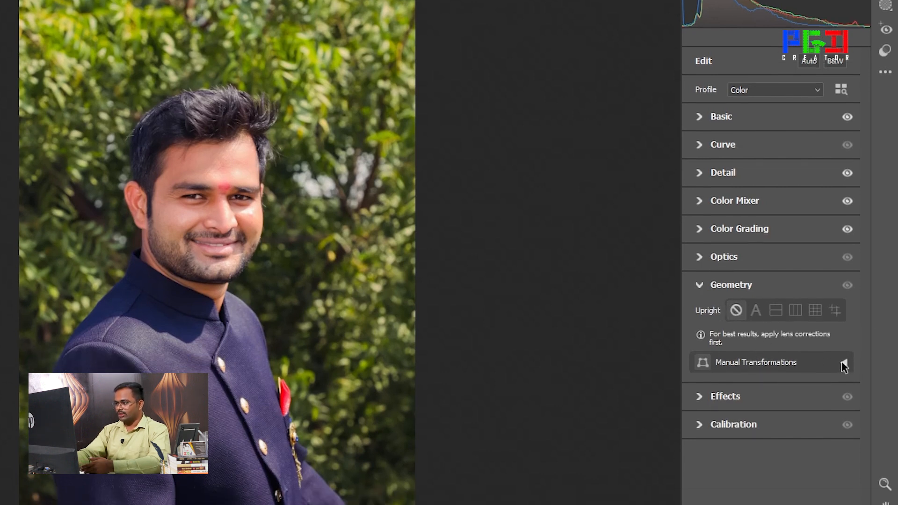
{"action": "left_click", "coordinate": [844, 378]}
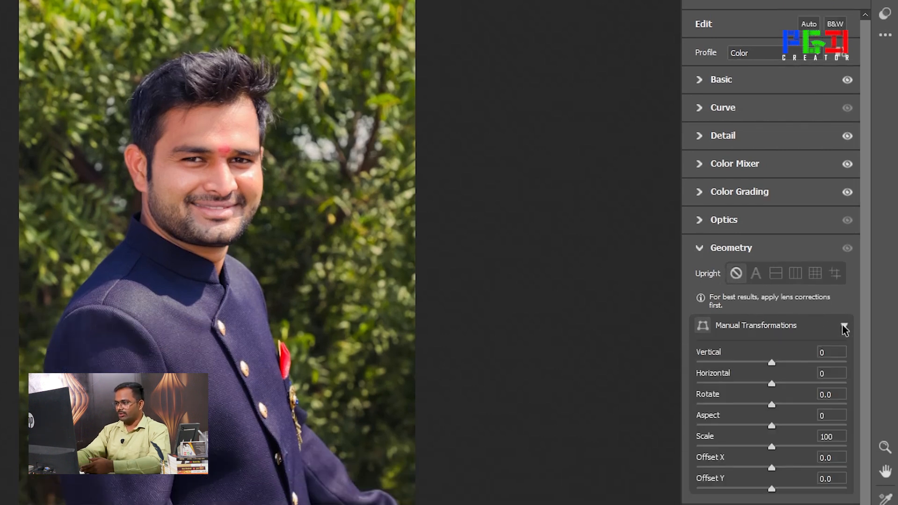
{"action": "mouse_move", "coordinate": [771, 364]}
{"action": "left_mouse_down"}
{"action": "mouse_move", "coordinate": [720, 374]}
{"action": "mouse_move", "coordinate": [783, 369]}
{"action": "left_mouse_up"}
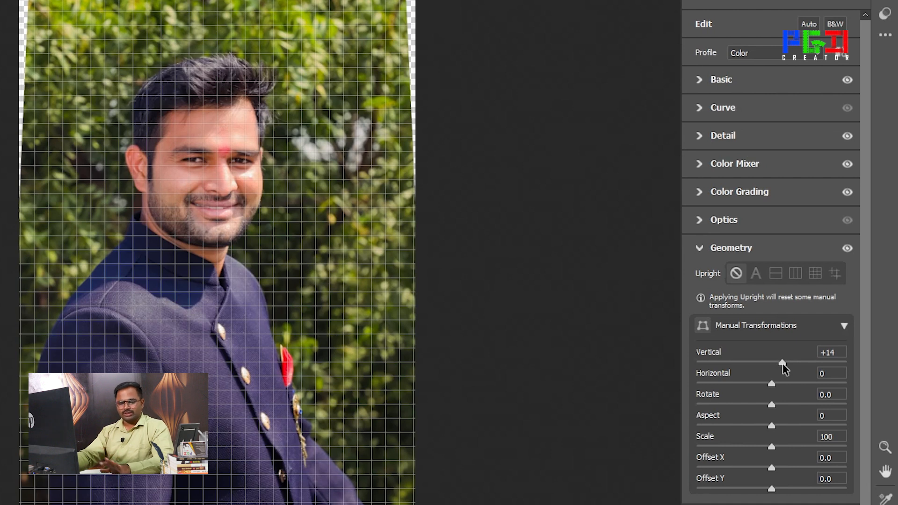
{"action": "left_click_drag", "start_coordinate": [783, 365], "coordinate": [771, 365]}
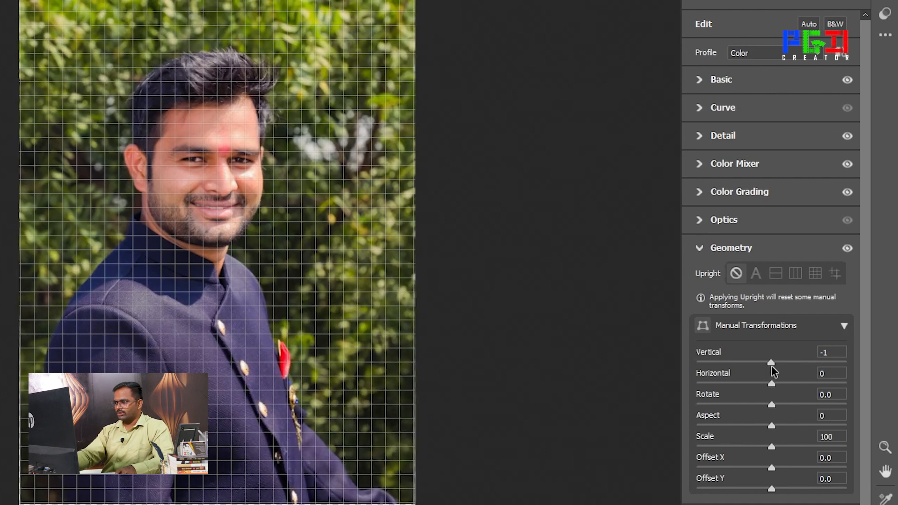
{"action": "double_click", "coordinate": [771, 363]}
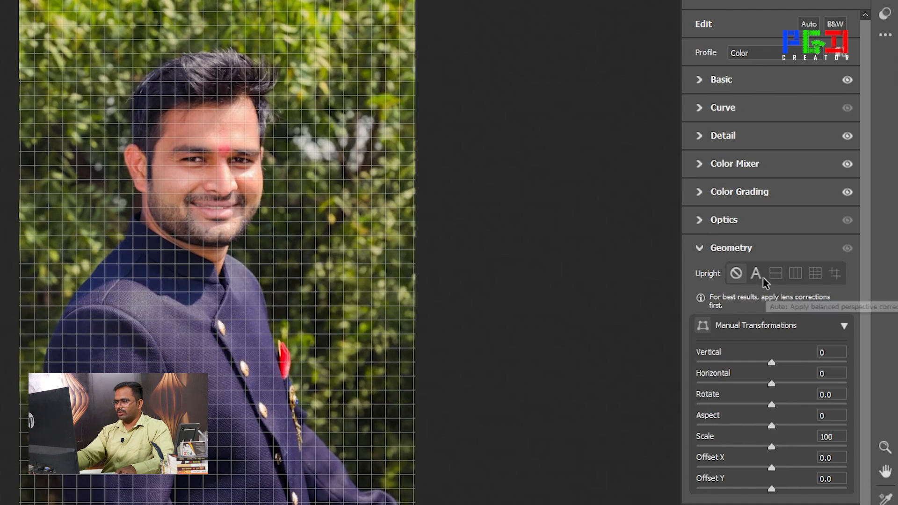
Apply the vertical Upright correction, try a manual vertical perspective of +13, and return that value to 0
{"action": "left_click", "coordinate": [777, 278]}
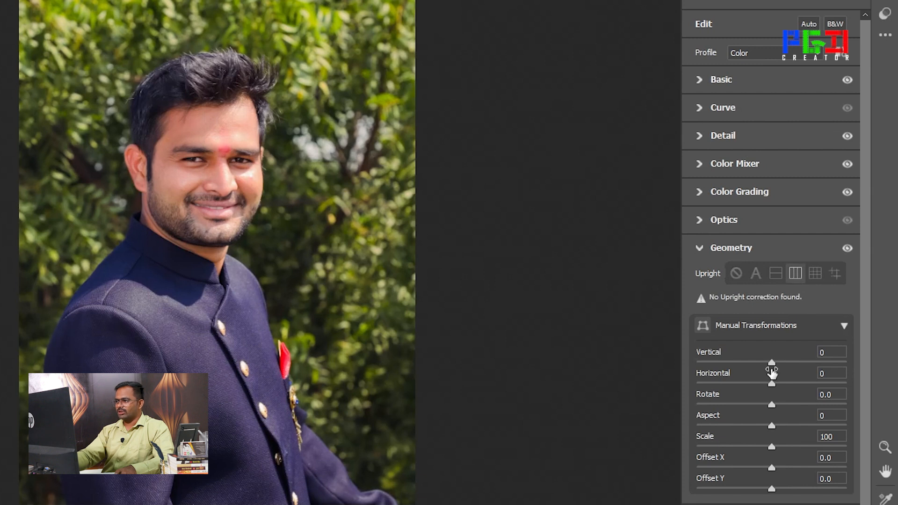
{"action": "mouse_move", "coordinate": [772, 363]}
{"action": "left_mouse_down"}
{"action": "mouse_move", "coordinate": [796, 364]}
{"action": "mouse_move", "coordinate": [785, 363]}
{"action": "left_mouse_up"}
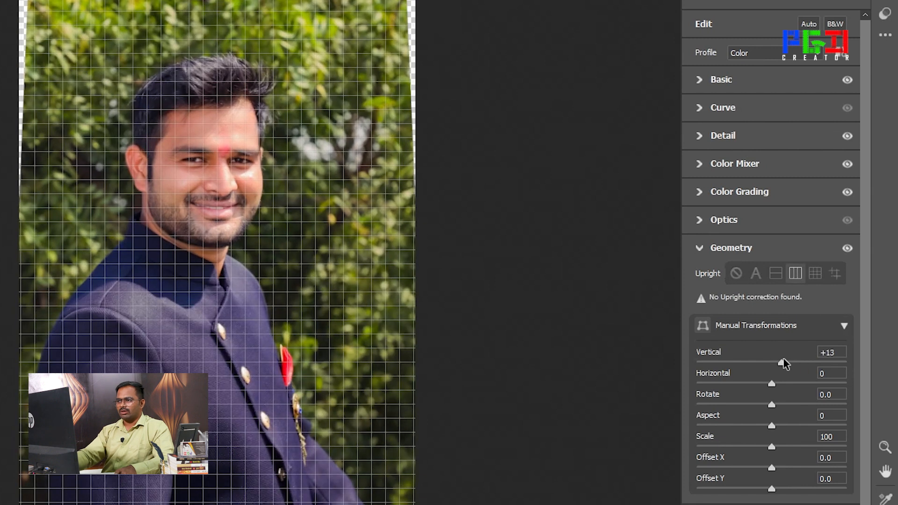
{"action": "double_click", "coordinate": [828, 352]}
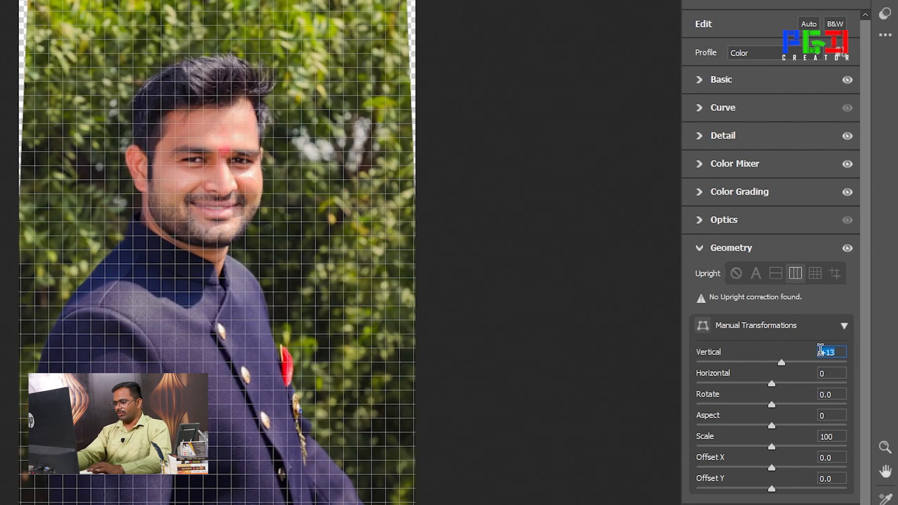
{"action": "type", "text": "0"}
{"action": "key", "text": "Return"}
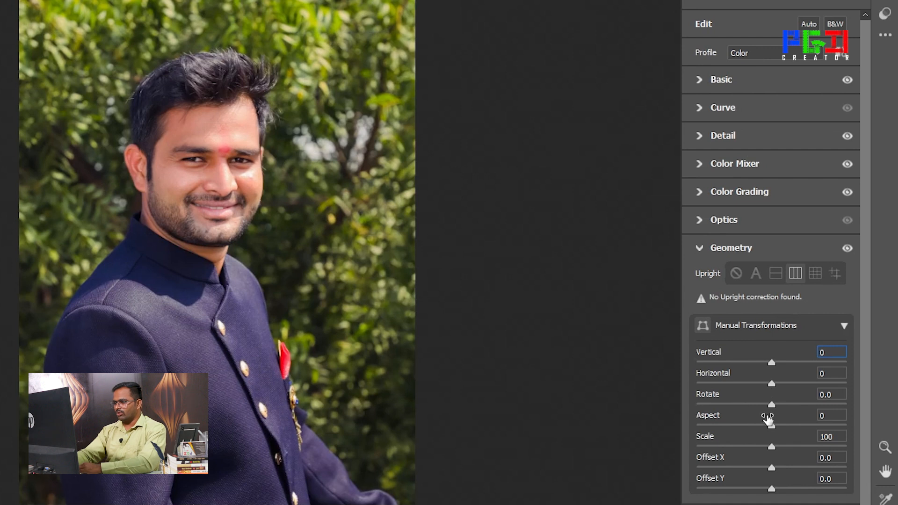
Try the Aspect transformation at -100 and reset it to 0
{"action": "left_click_drag", "start_coordinate": [771, 425], "coordinate": [689, 417]}
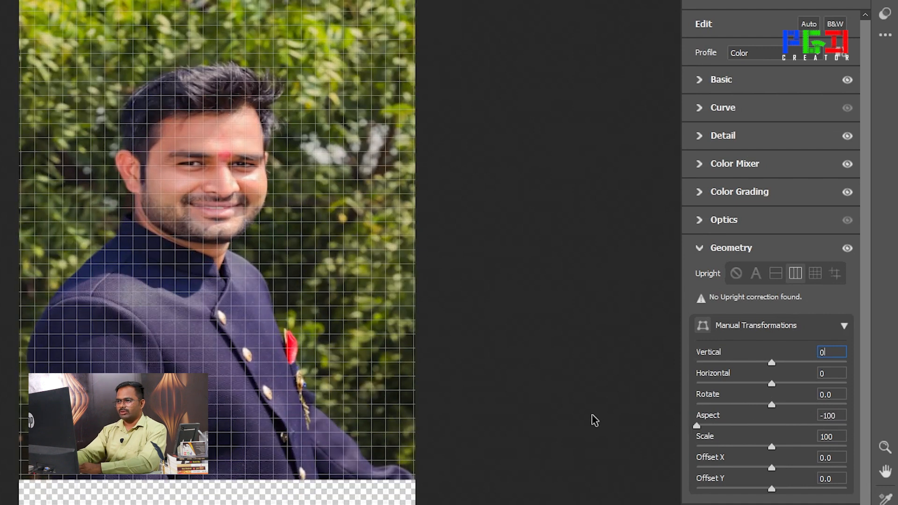
{"action": "left_click", "coordinate": [839, 415]}
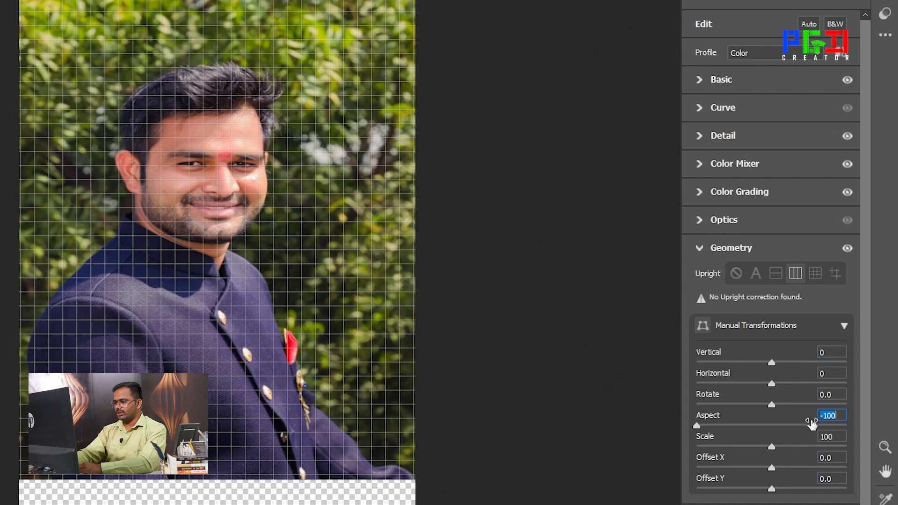
{"action": "type", "text": "0"}
{"action": "key", "text": "Return"}
Try a Scale of 114 with Offset X at -29.9 and Offset Y at +7.5, and reset both offsets to 0
{"action": "left_click_drag", "start_coordinate": [772, 447], "coordinate": [781, 491]}
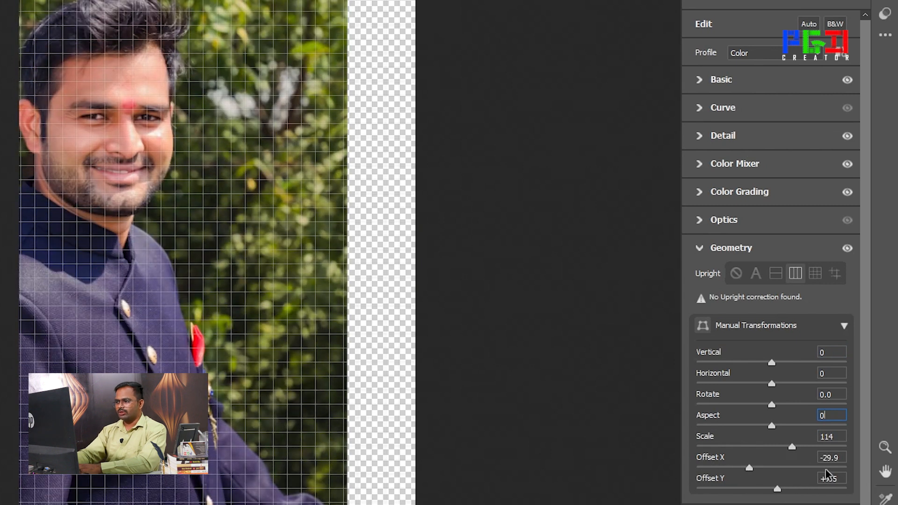
{"action": "left_click", "coordinate": [840, 457]}
{"action": "type", "text": "0"}
{"action": "key", "text": "Tab"}
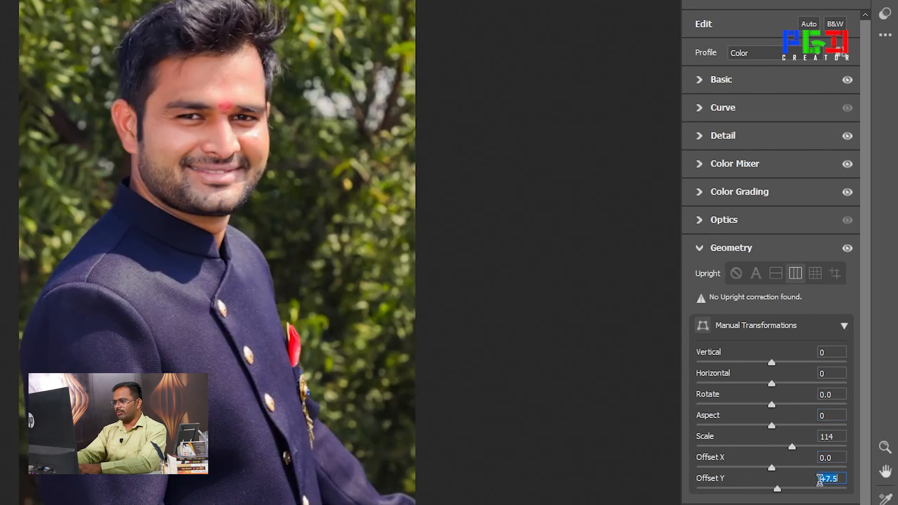
{"action": "type", "text": "0"}
Restore the Scale to 100 after trying 0, and close the Geometry settings
{"action": "left_click", "coordinate": [828, 437]}
{"action": "type", "text": "0"}
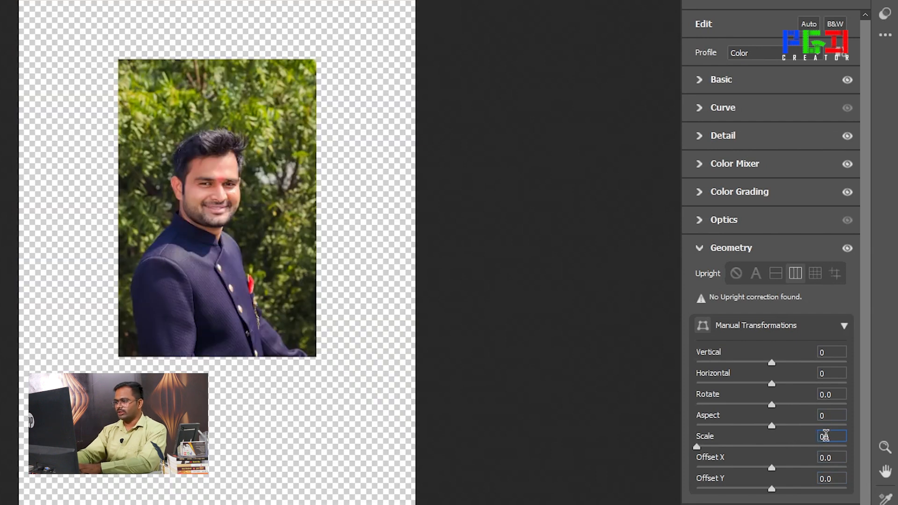
{"action": "left_click", "coordinate": [697, 447]}
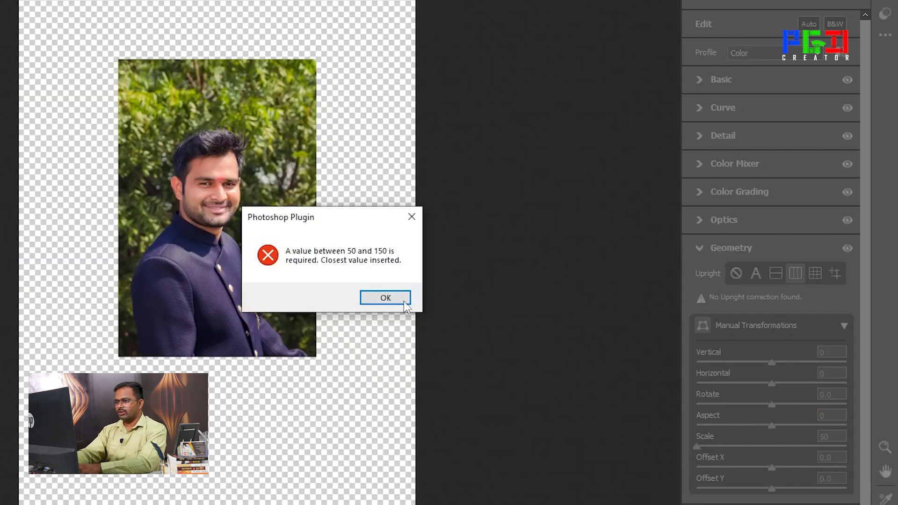
{"action": "left_click", "coordinate": [408, 303]}
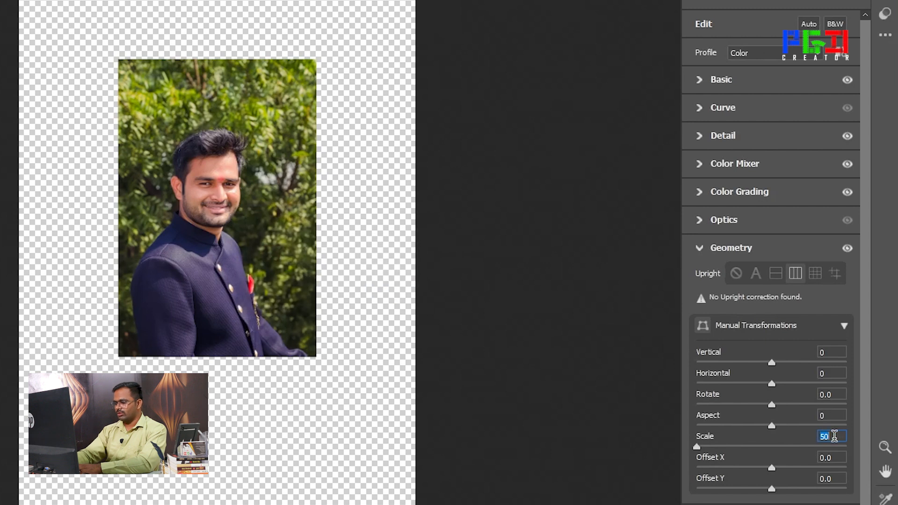
{"action": "type", "text": "100"}
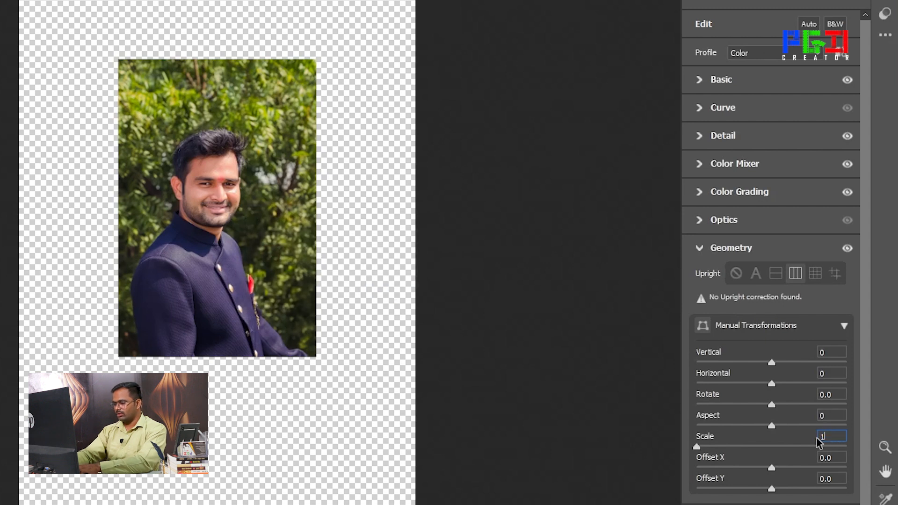
{"action": "key", "text": "Return"}
{"action": "left_click", "coordinate": [826, 415]}
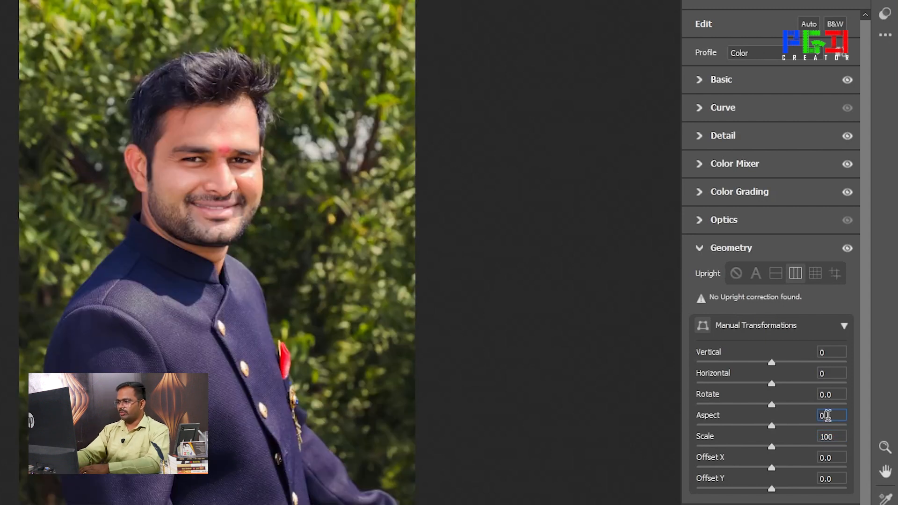
{"action": "left_click", "coordinate": [844, 326]}
{"action": "left_click", "coordinate": [699, 249]}
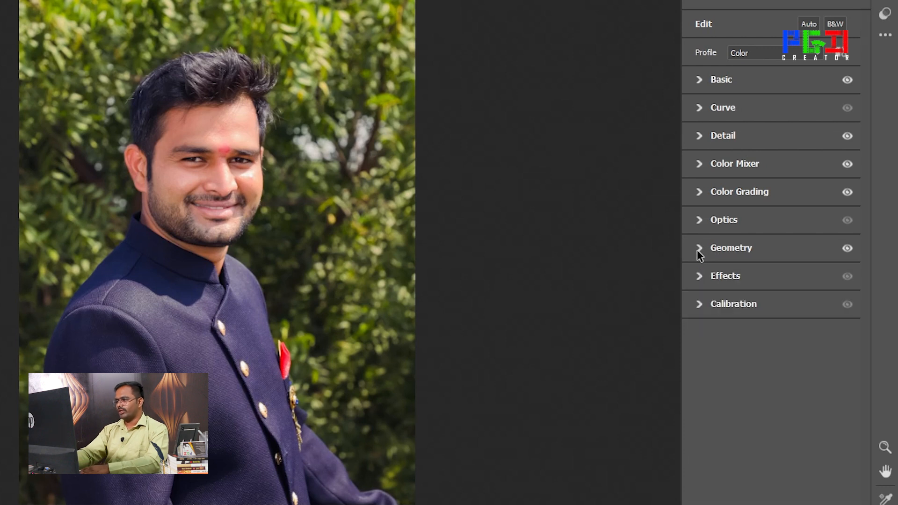
Set the Effects Grain to 35, after trying 100 and inspecting the face up close, and set the Vignetting to -25
{"action": "left_click", "coordinate": [700, 279]}
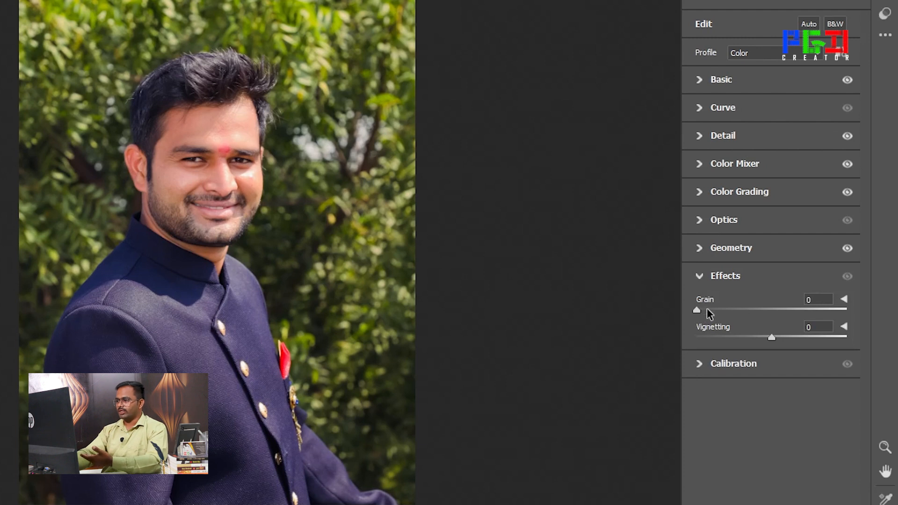
{"action": "left_click_drag", "start_coordinate": [697, 310], "coordinate": [846, 314]}
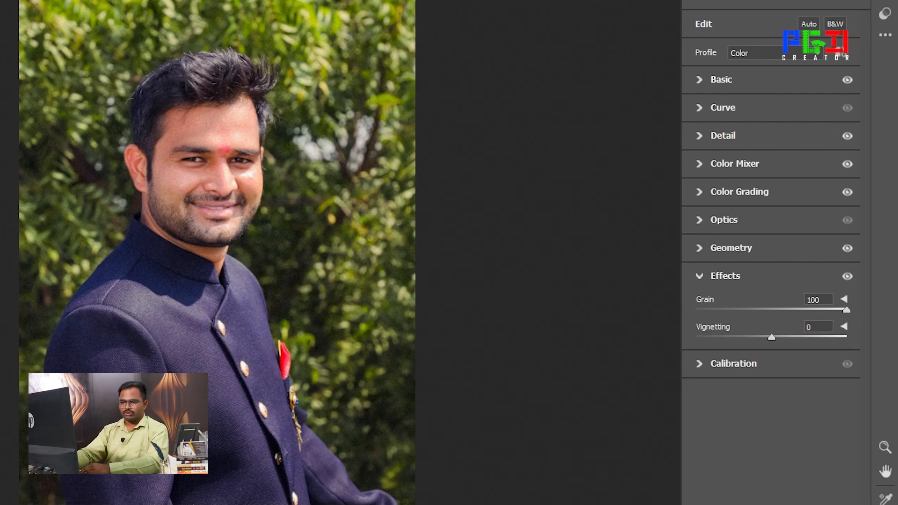
{"action": "left_click", "coordinate": [2, 503]}
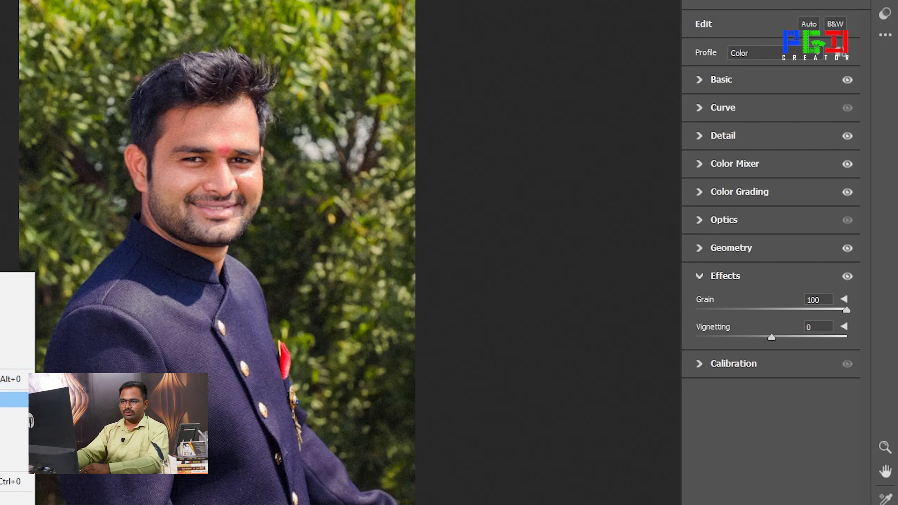
{"action": "left_click", "coordinate": [6, 379]}
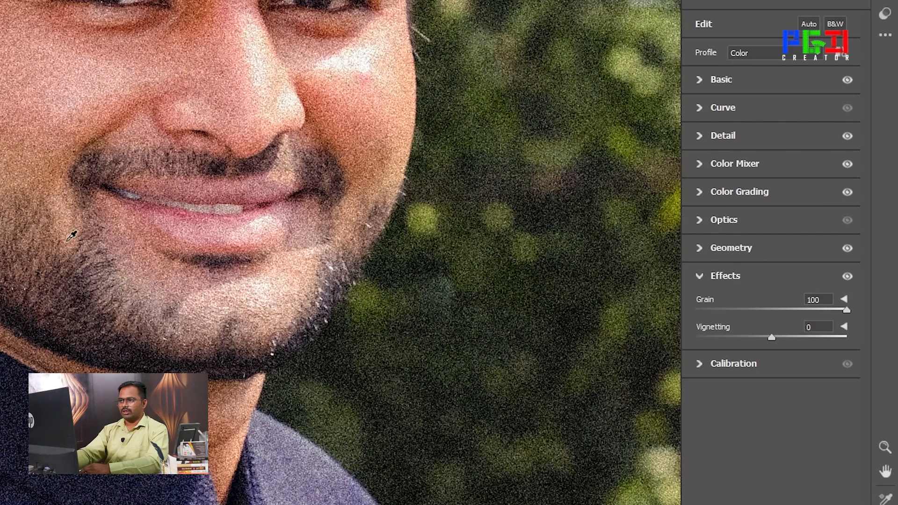
{"action": "left_click", "coordinate": [3, 503]}
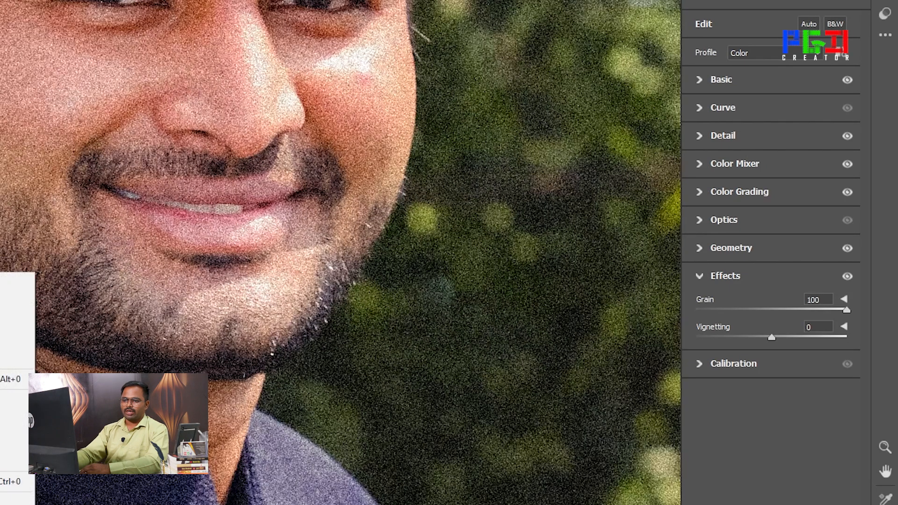
{"action": "left_click", "coordinate": [9, 482]}
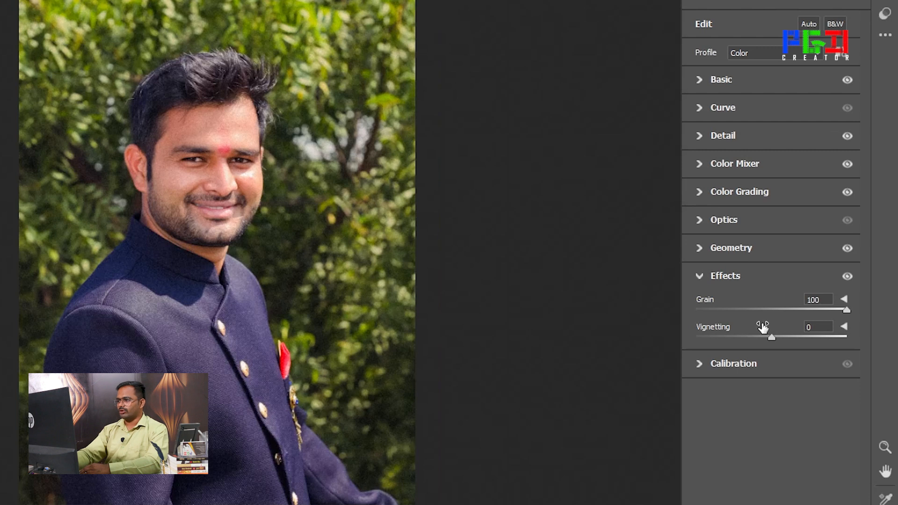
{"action": "left_click_drag", "start_coordinate": [845, 311], "coordinate": [749, 304]}
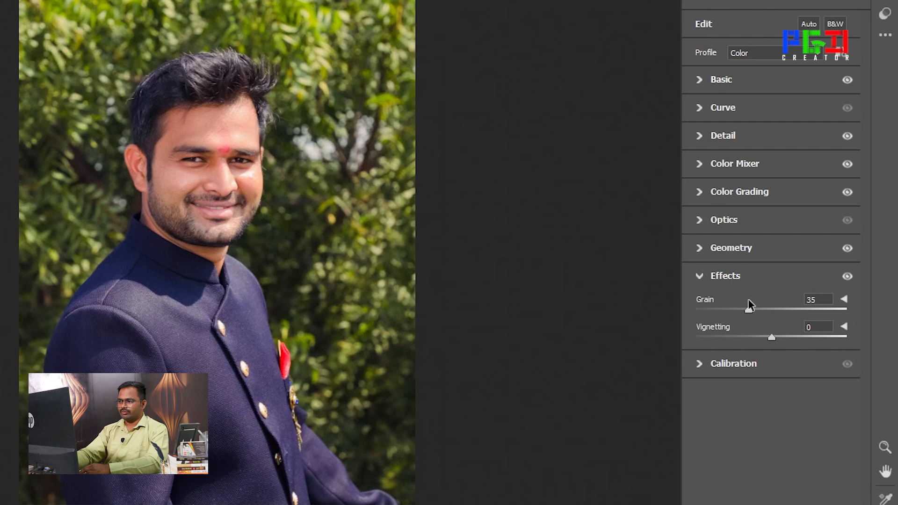
{"action": "left_click_drag", "start_coordinate": [772, 343], "coordinate": [754, 343]}
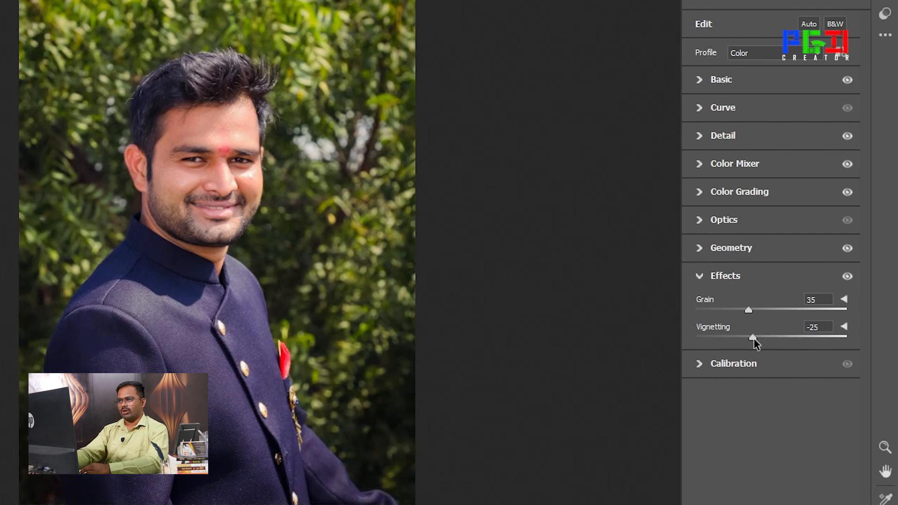
Choose Version 5 (Current) as the Calibration process and apply the Camera Raw adjustments to the photo
{"action": "left_click", "coordinate": [702, 367]}
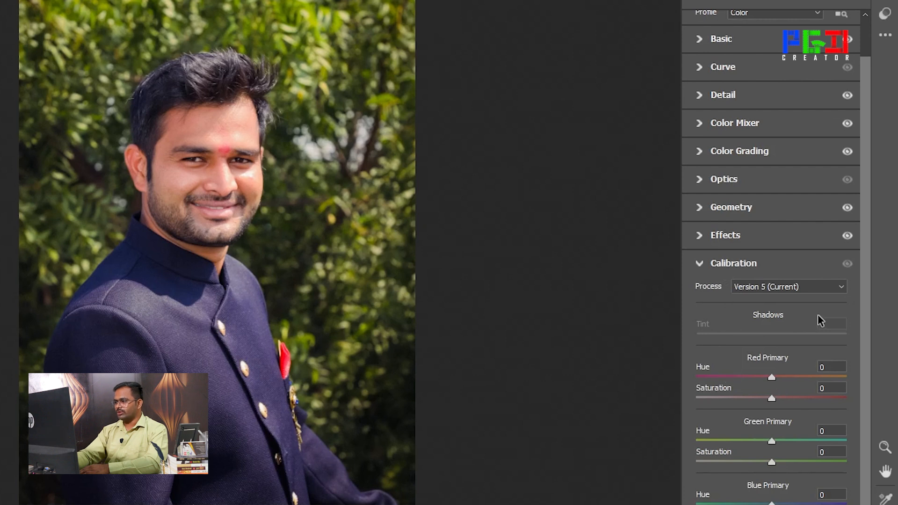
{"action": "left_click", "coordinate": [768, 290]}
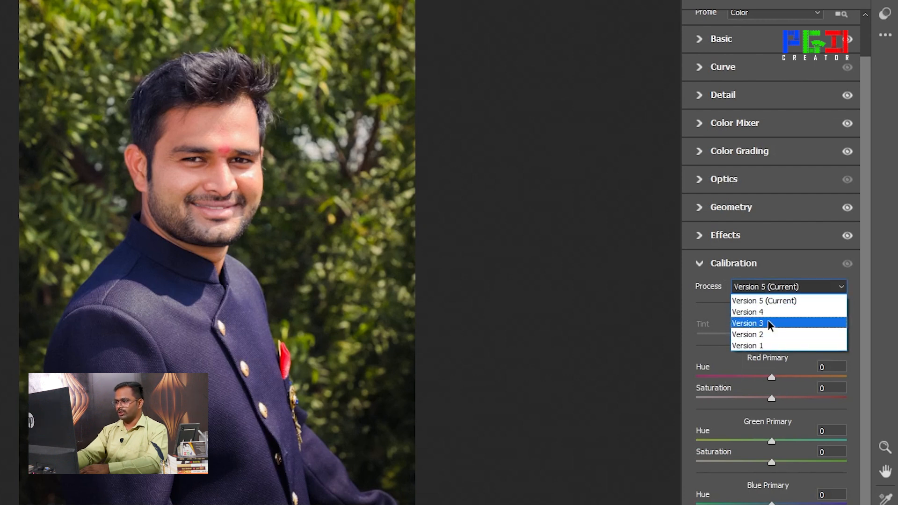
{"action": "left_click", "coordinate": [772, 301]}
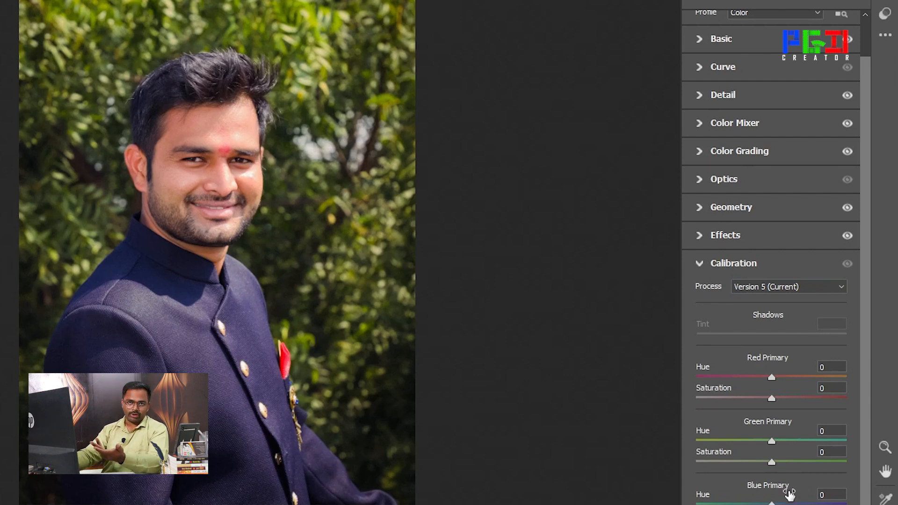
{"action": "left_click", "coordinate": [700, 265]}
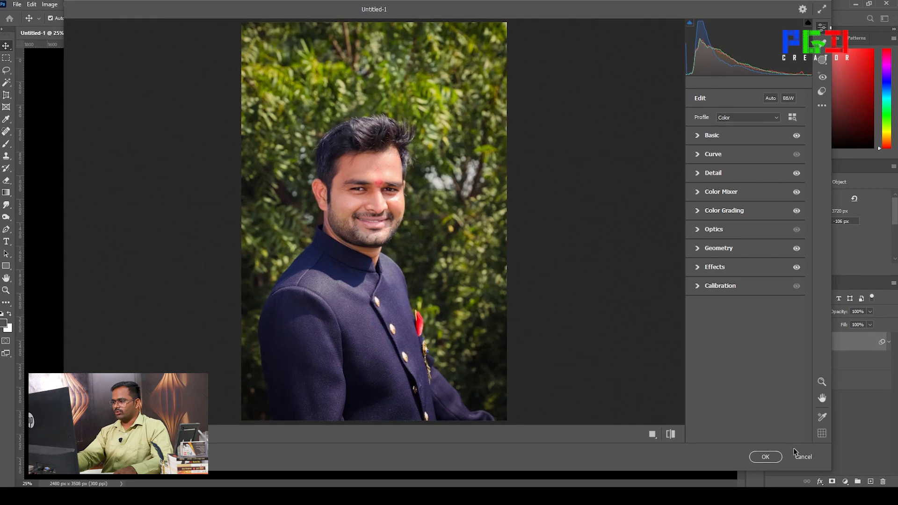
{"action": "left_click", "coordinate": [766, 458]}
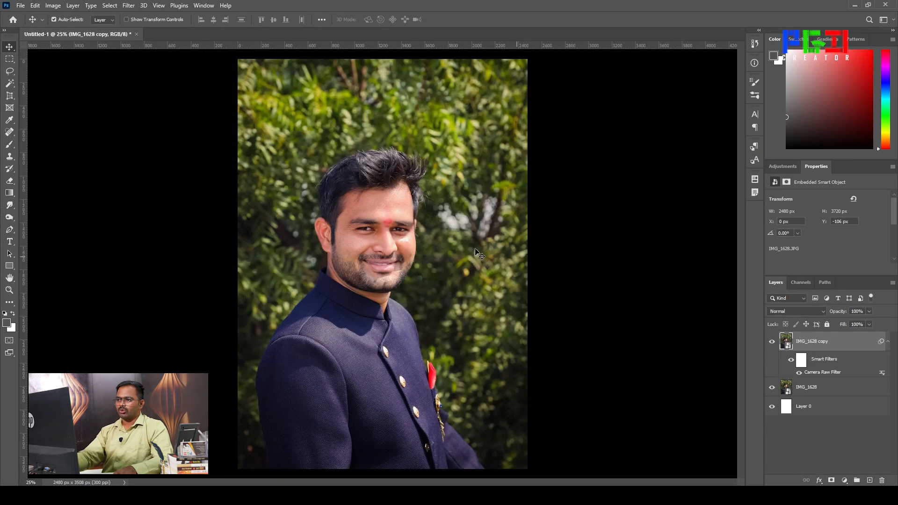
Compare the portrait before and after the corrections by repeatedly hiding and showing the IMG_1628 copy layer
{"action": "left_click", "coordinate": [771, 341]}
{"action": "left_click", "coordinate": [772, 342]}
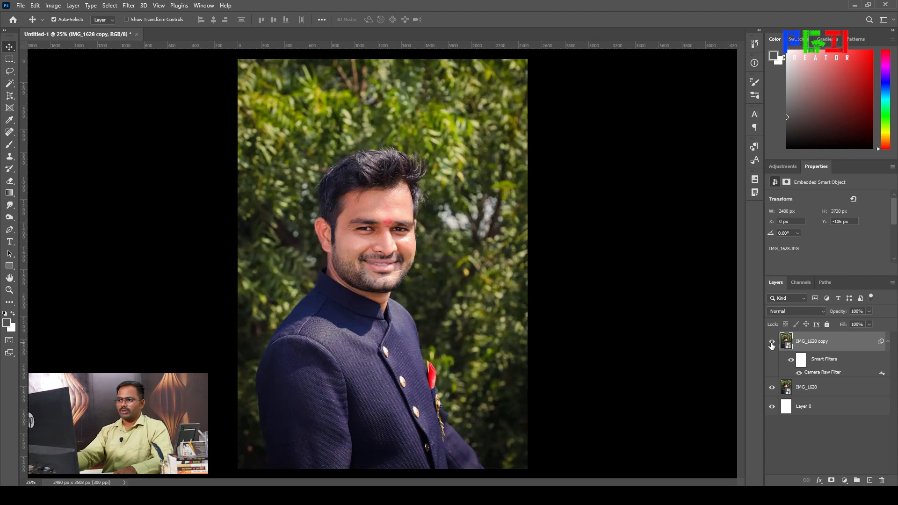
{"action": "left_click", "coordinate": [772, 342]}
{"action": "left_click", "coordinate": [772, 343]}
{"action": "left_click", "coordinate": [772, 343]}
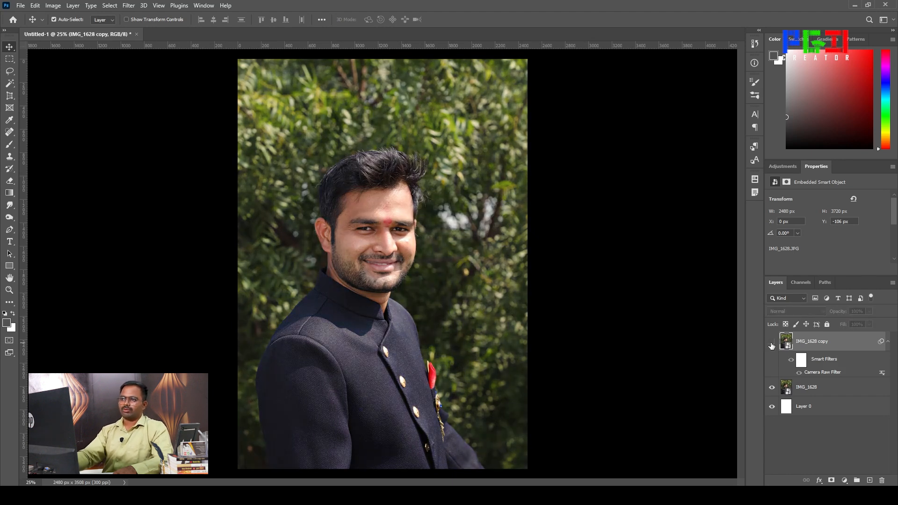
{"action": "left_click", "coordinate": [772, 343]}
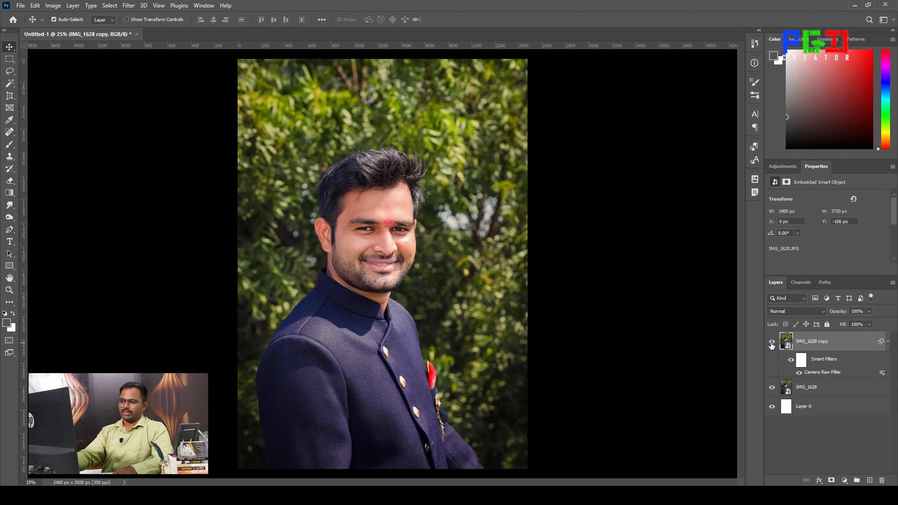
{"action": "left_click", "coordinate": [772, 343]}
{"action": "left_click", "coordinate": [772, 343]}
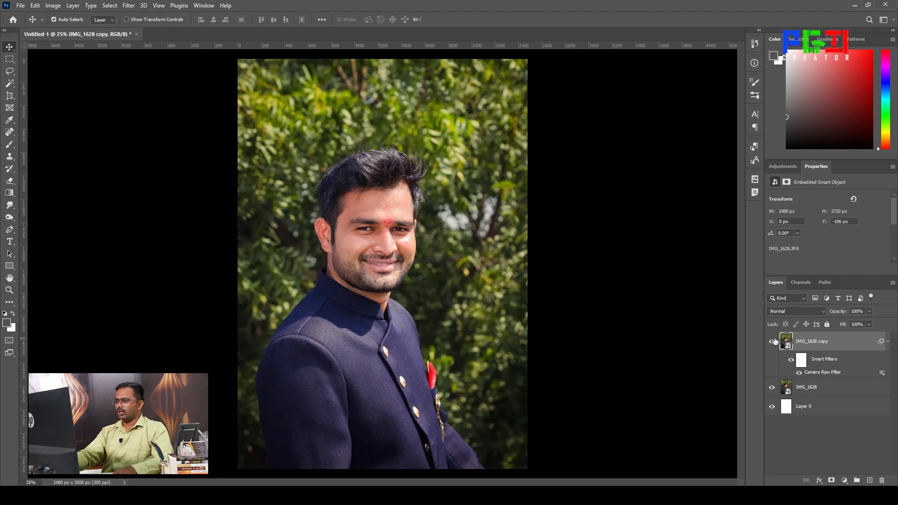